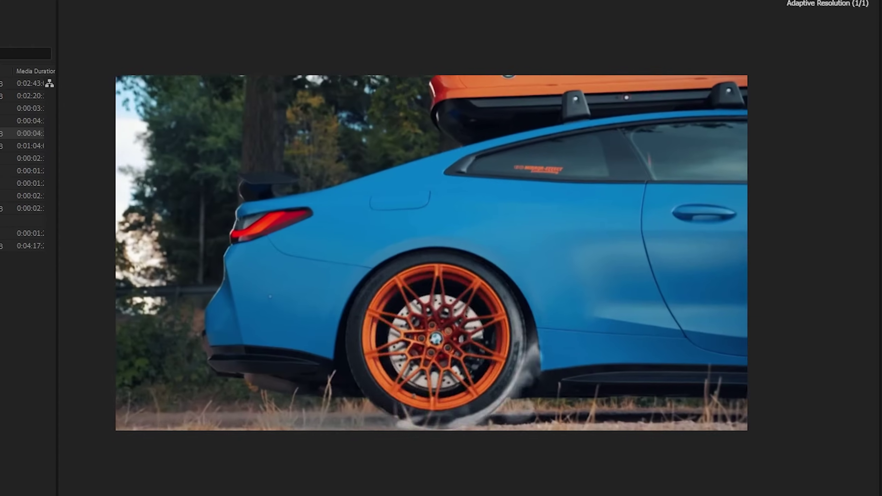
Step: Preview the finished tire burnout effect in Comp 1, and scrub through the car clip in the tut composition
{"action": "key", "text": "space"}
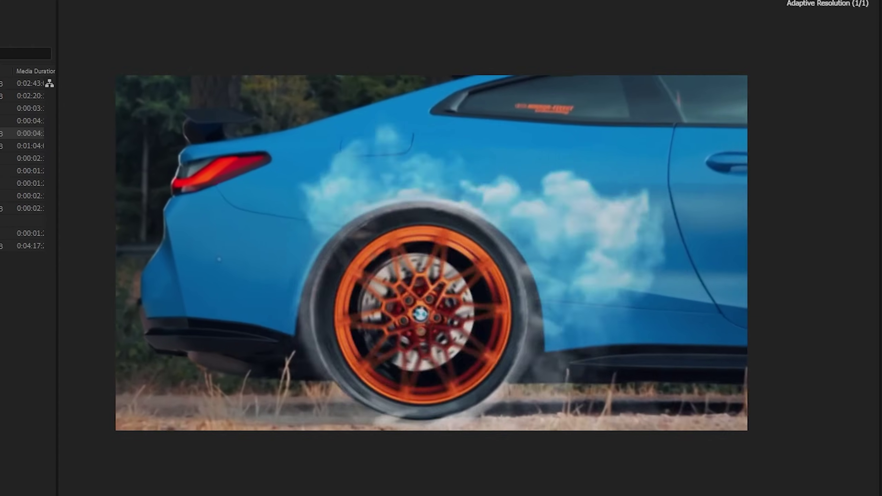
{"action": "key", "text": "space"}
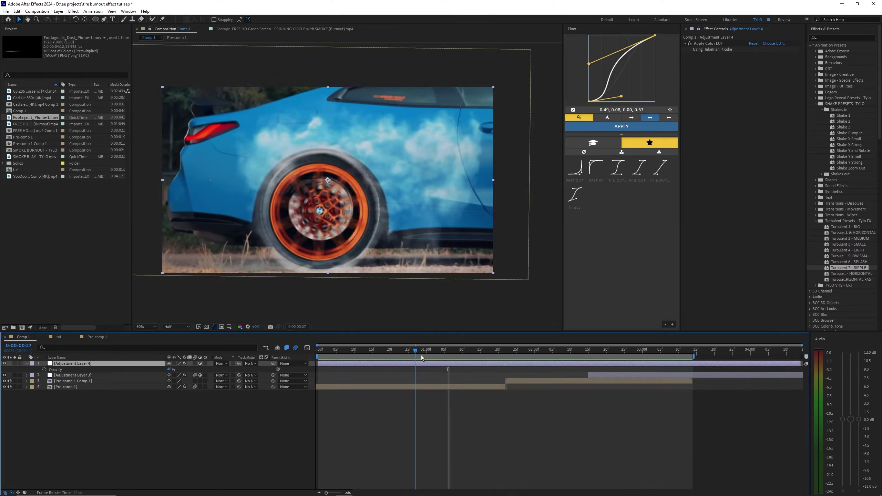
{"action": "left_click_drag", "start_coordinate": [421, 356], "coordinate": [424, 368]}
{"action": "left_click", "coordinate": [424, 370]}
{"action": "key", "text": "space"}
{"action": "left_click", "coordinate": [416, 361]}
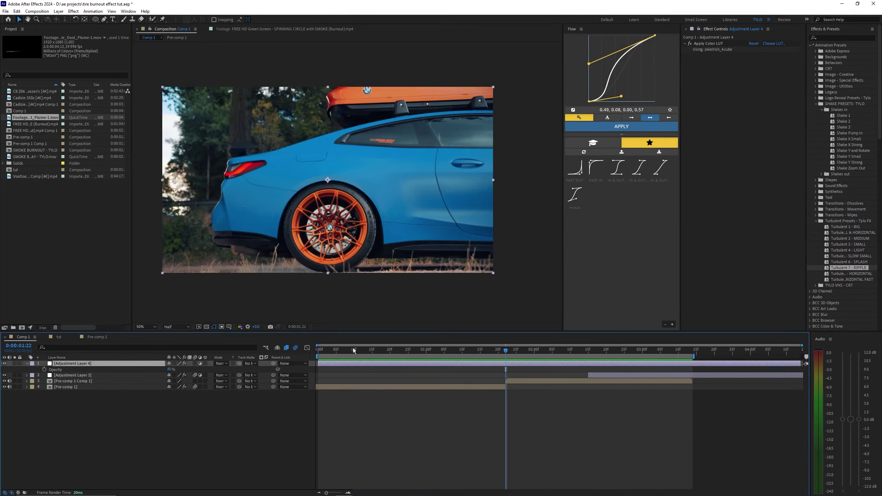
{"action": "left_click_drag", "start_coordinate": [364, 352], "coordinate": [390, 353]}
{"action": "left_click", "coordinate": [353, 373]}
{"action": "key", "text": "space"}
{"action": "left_click", "coordinate": [356, 364]}
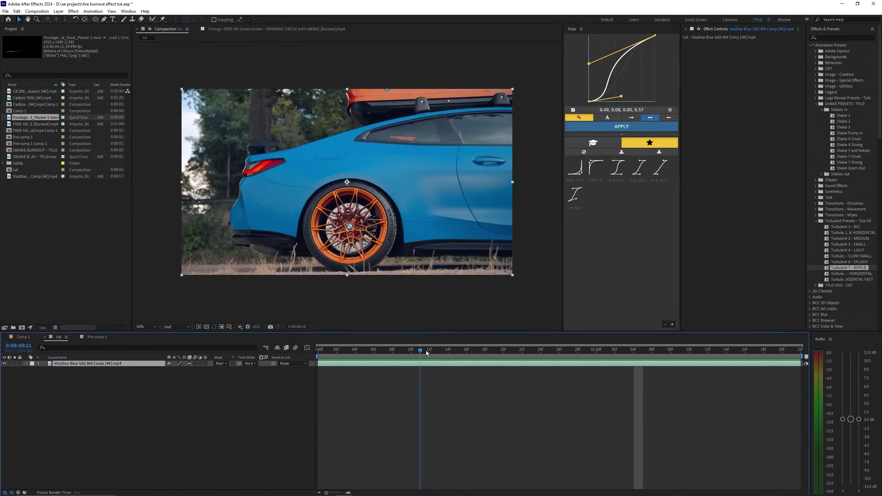
{"action": "left_click_drag", "start_coordinate": [427, 353], "coordinate": [633, 361]}
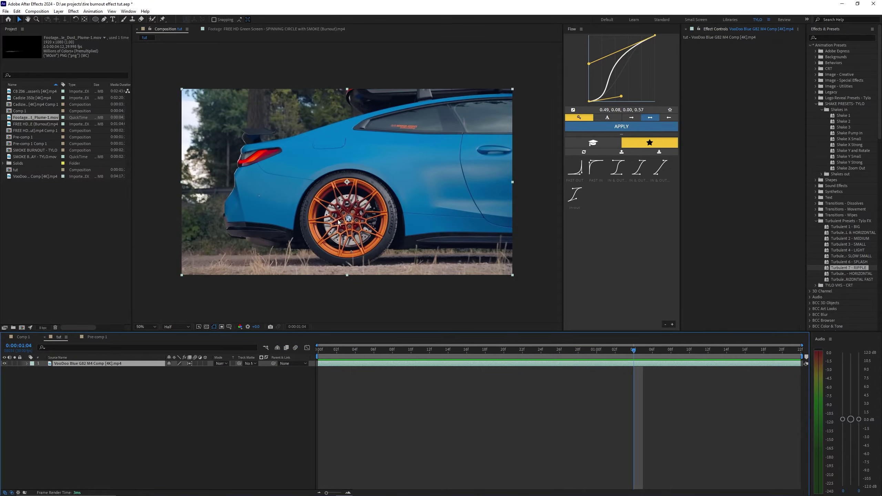
{"action": "left_click_drag", "start_coordinate": [551, 350], "coordinate": [643, 352]}
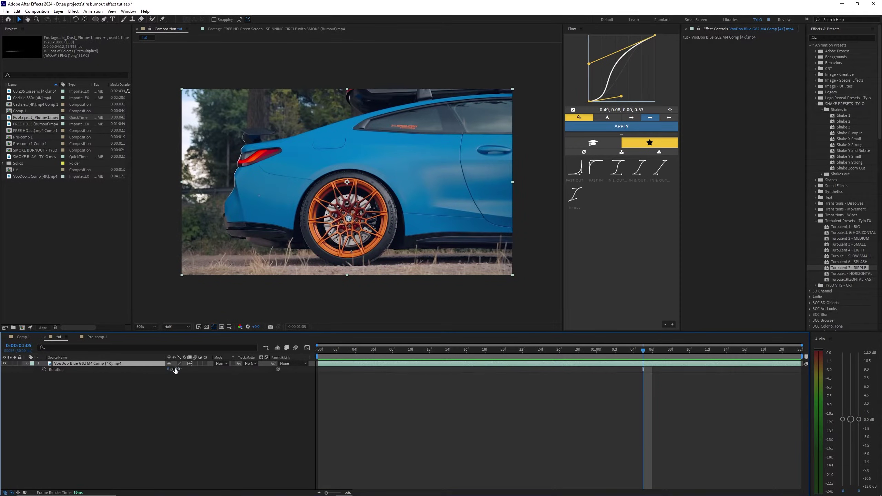
{"action": "left_click", "coordinate": [205, 364]}
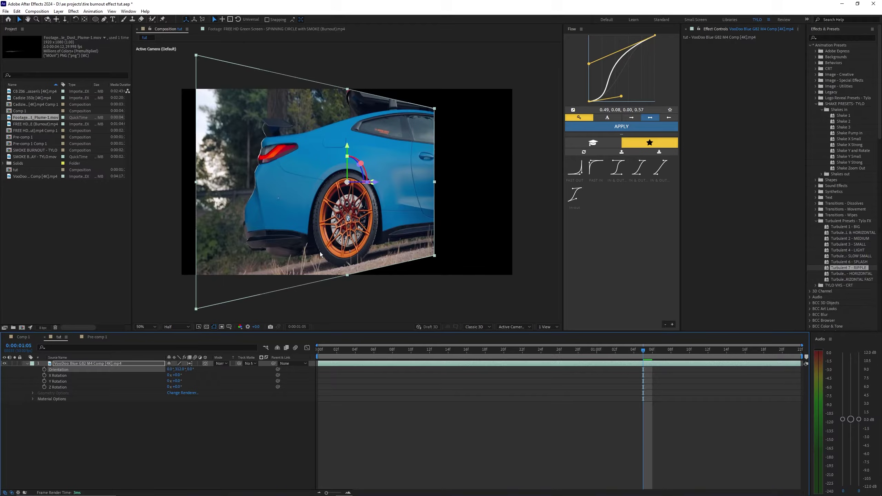
{"action": "key", "text": "ctrl+z"}
{"action": "left_click", "coordinate": [321, 409]}
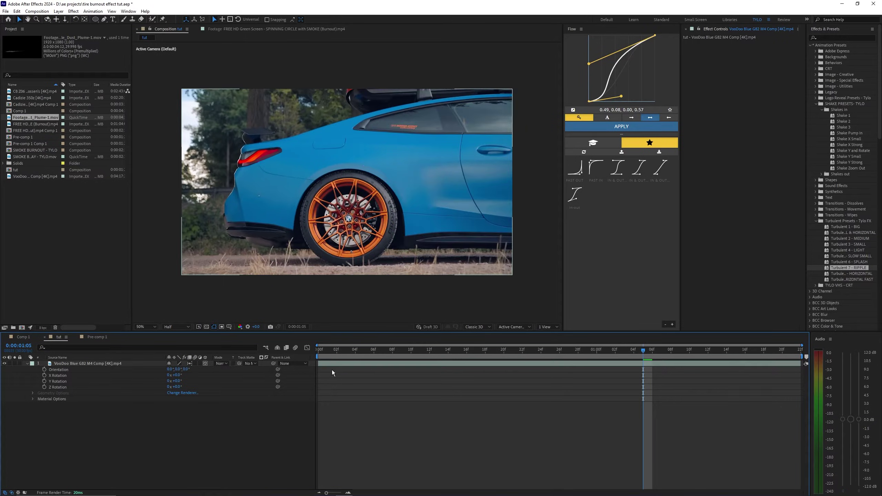
{"action": "left_click", "coordinate": [330, 364]}
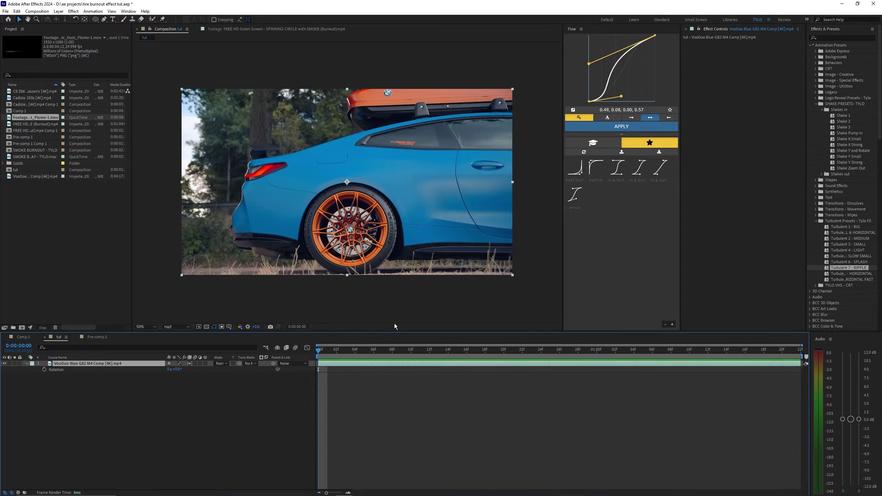
Step: Draw an elliptical mask around the rear wheel on the car footage layer at the first frame, using the Ellipse Tool
{"action": "left_click", "coordinate": [321, 364]}
{"action": "key", "text": "r"}
{"action": "left_click", "coordinate": [95, 20]}
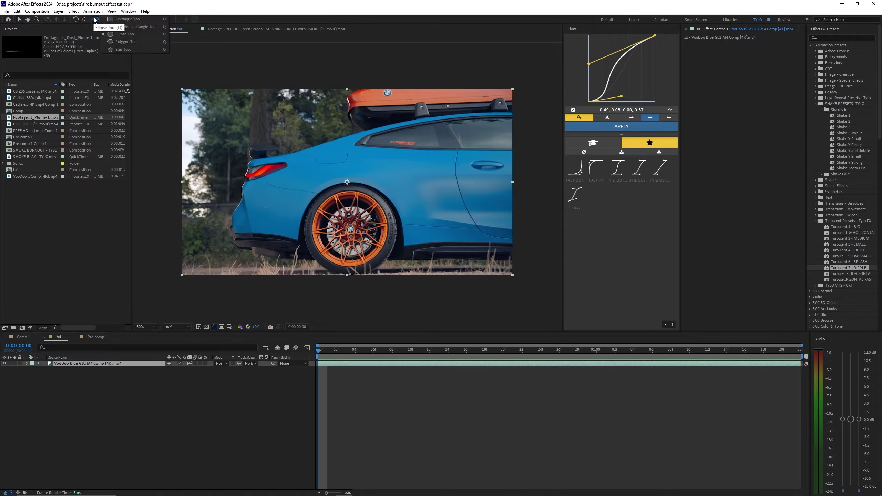
{"action": "left_click", "coordinate": [126, 19]}
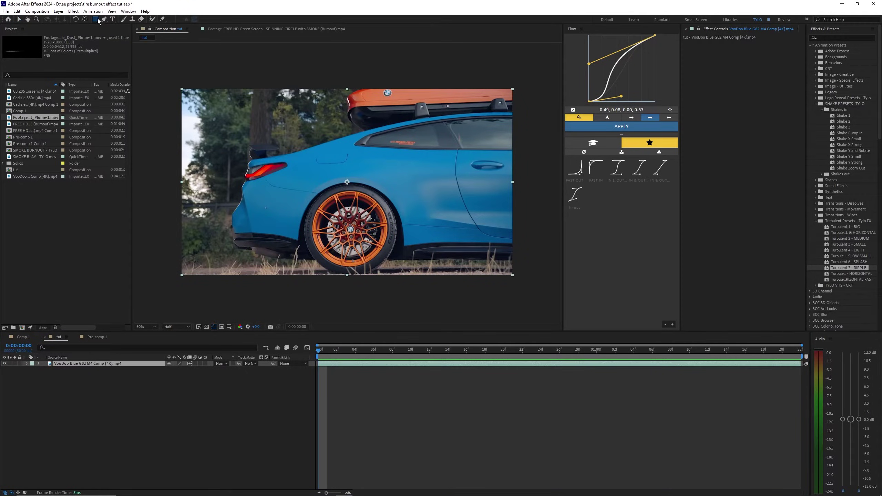
{"action": "left_click", "coordinate": [95, 20]}
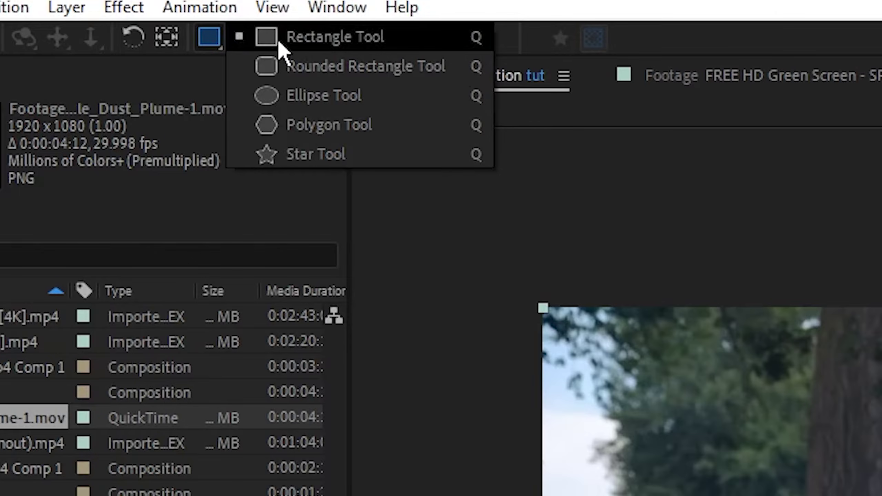
{"action": "left_click", "coordinate": [113, 18]}
{"action": "left_click", "coordinate": [214, 46]}
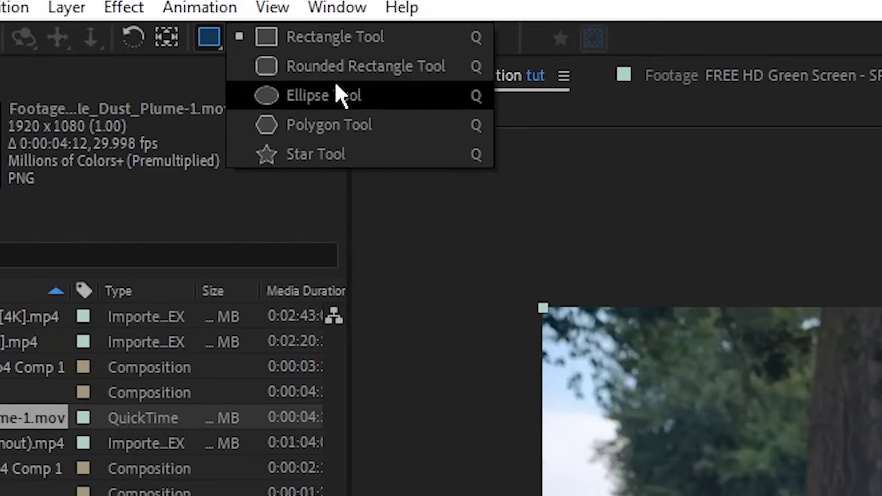
{"action": "left_click", "coordinate": [292, 104]}
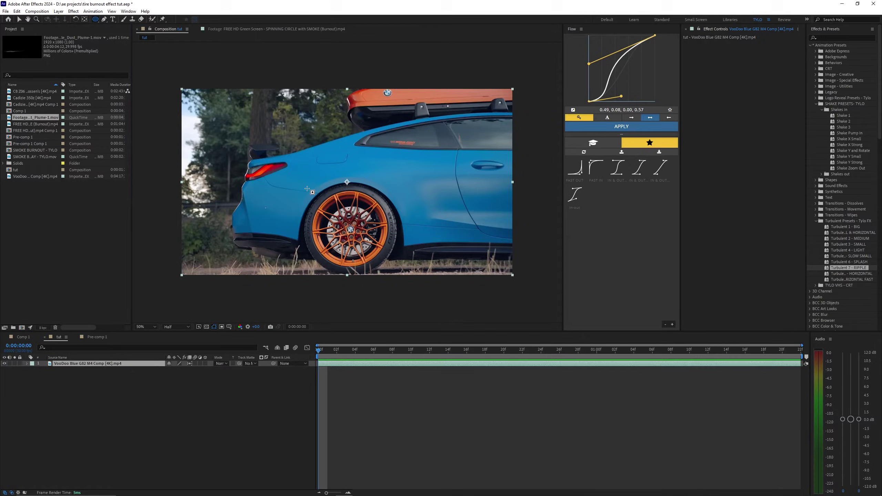
{"action": "left_click_drag", "start_coordinate": [304, 185], "coordinate": [397, 262]}
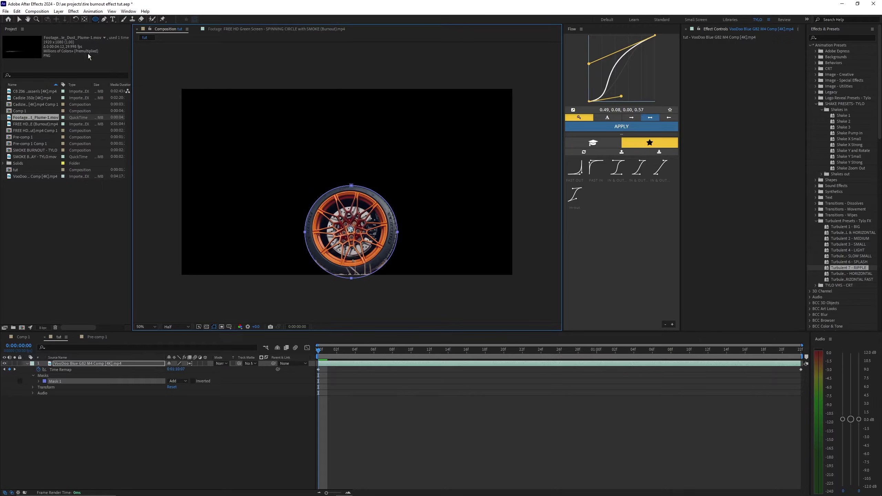
Step: Preview the masked wheel from the first frame, and set the wheel mask's mode to None
{"action": "left_click", "coordinate": [20, 19]}
{"action": "left_click", "coordinate": [346, 363]}
{"action": "key", "text": "space"}
{"action": "key", "text": "space"}
{"action": "key", "text": "F2"}
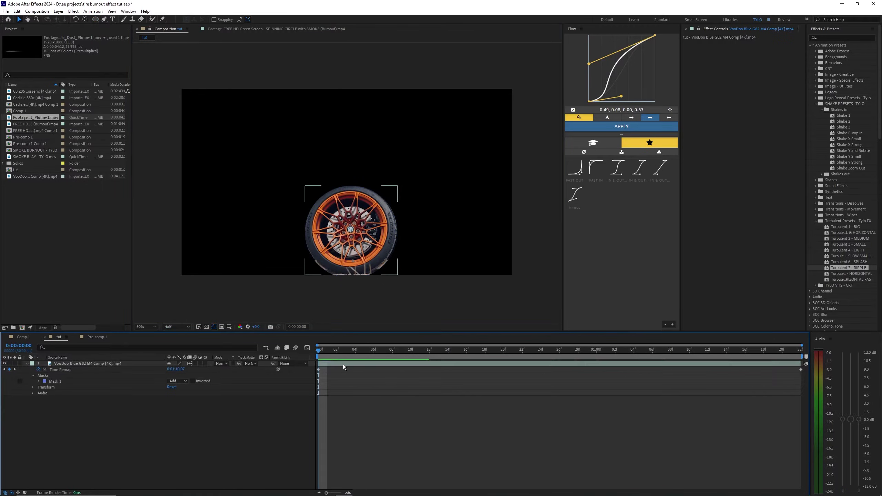
{"action": "left_click", "coordinate": [343, 364]}
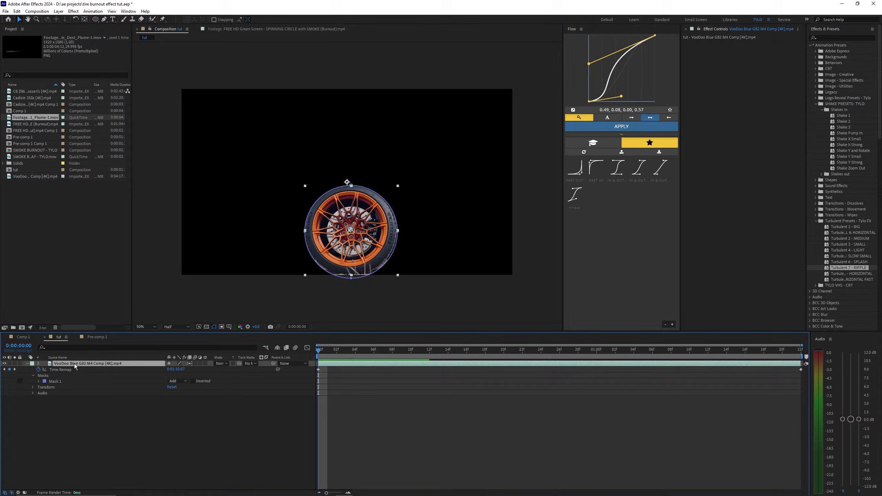
{"action": "left_click", "coordinate": [60, 381]}
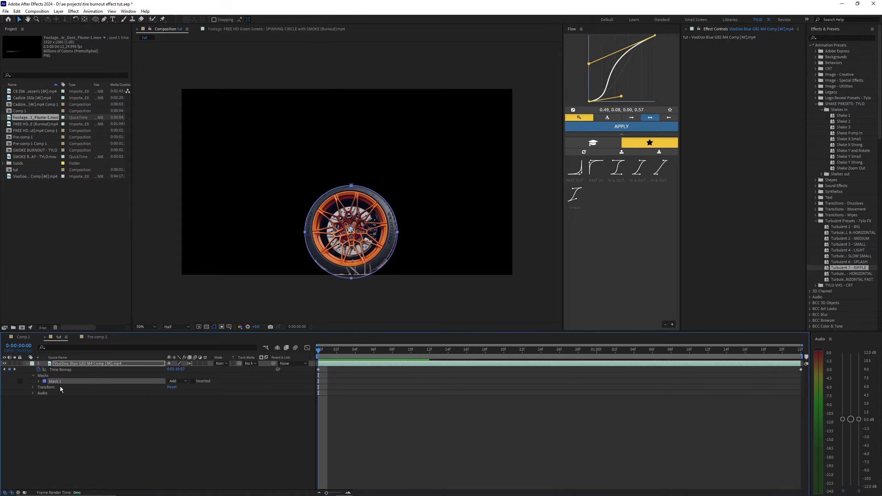
{"action": "left_click", "coordinate": [179, 381]}
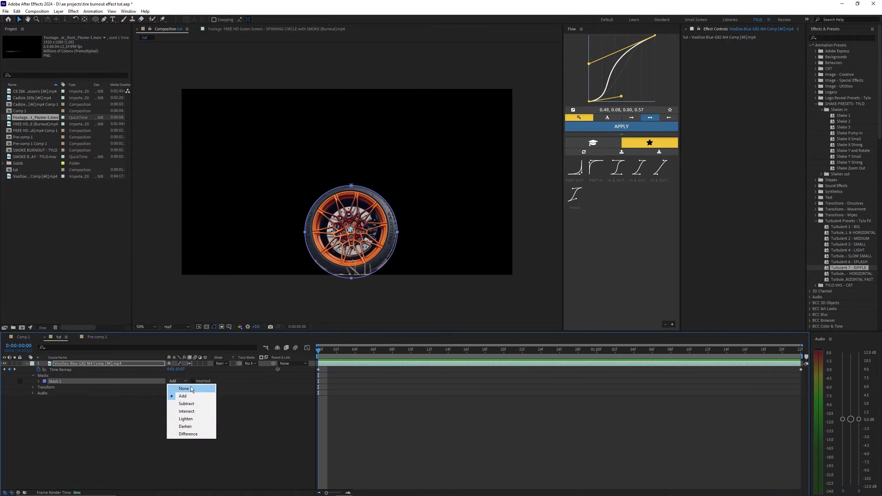
{"action": "left_click", "coordinate": [183, 388]}
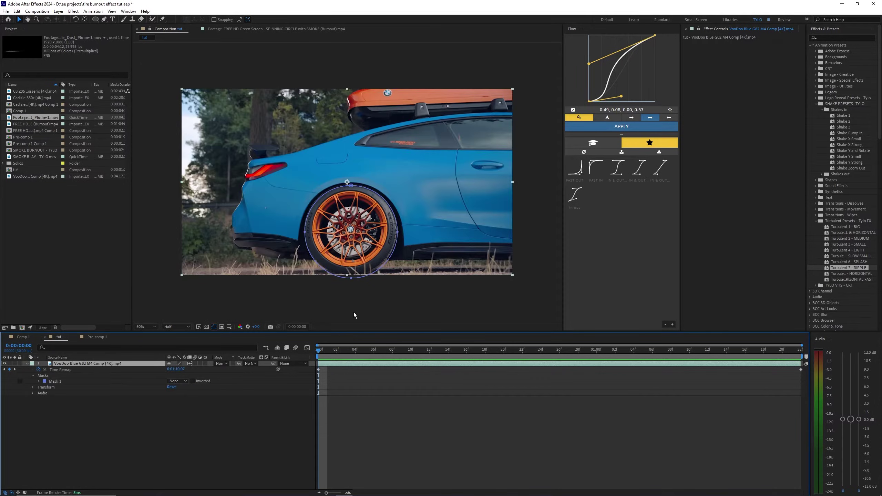
Step: Adjust the elliptical mask's vertices so its outline fits tightly around the rear tire
{"action": "scroll", "coordinate": [335, 232], "scroll_direction": "up", "scroll_amount": 2}
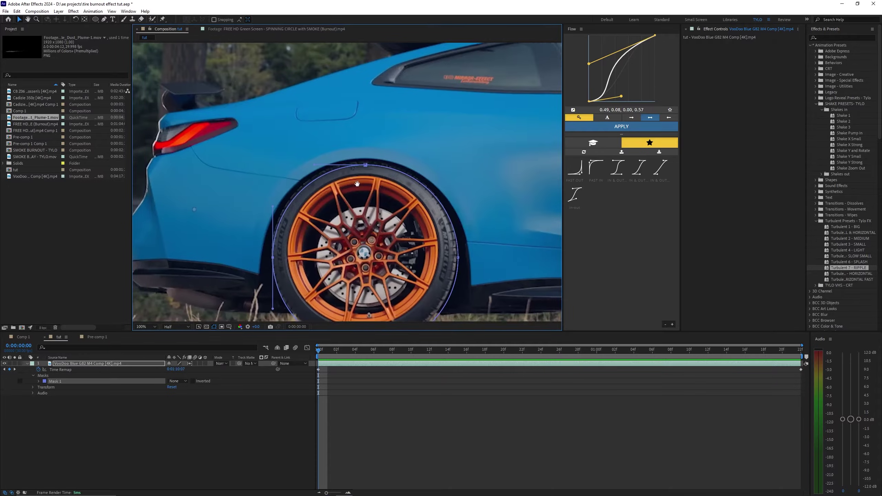
{"action": "left_click_drag", "start_coordinate": [359, 139], "coordinate": [357, 133]}
{"action": "left_click_drag", "start_coordinate": [357, 134], "coordinate": [327, 68]}
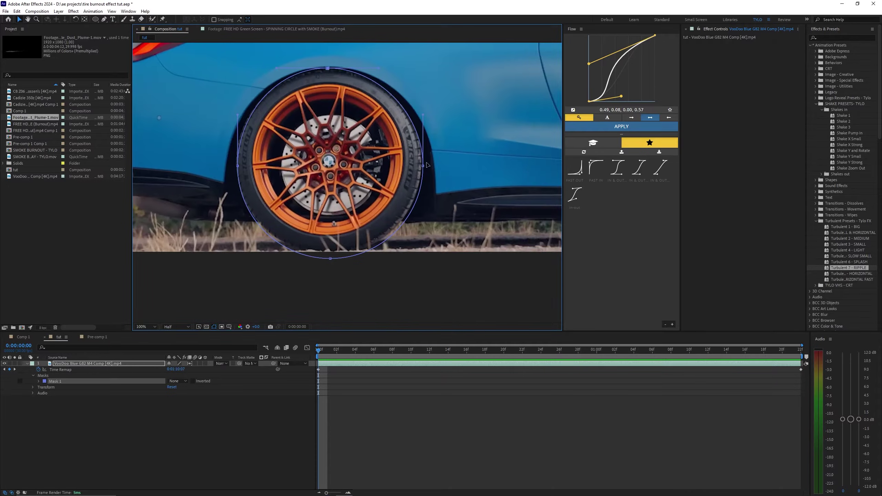
{"action": "left_click_drag", "start_coordinate": [423, 165], "coordinate": [423, 161]}
{"action": "left_click_drag", "start_coordinate": [330, 258], "coordinate": [329, 252]}
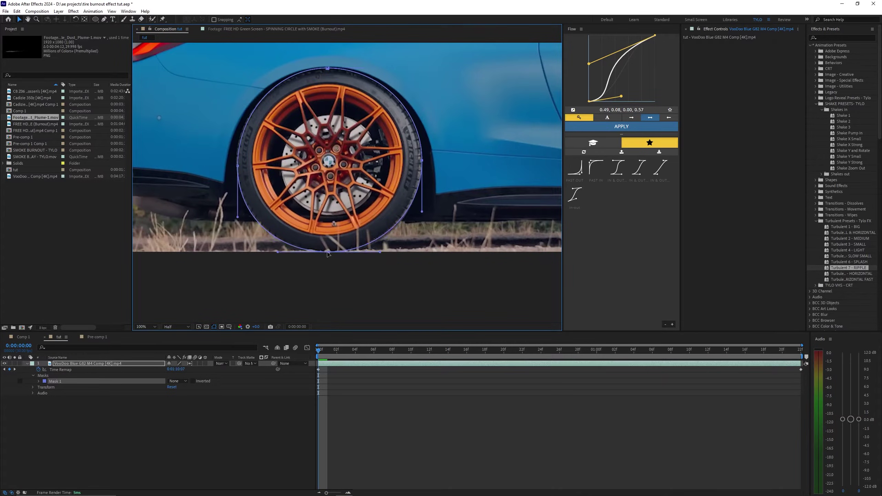
{"action": "left_click_drag", "start_coordinate": [238, 171], "coordinate": [237, 167]}
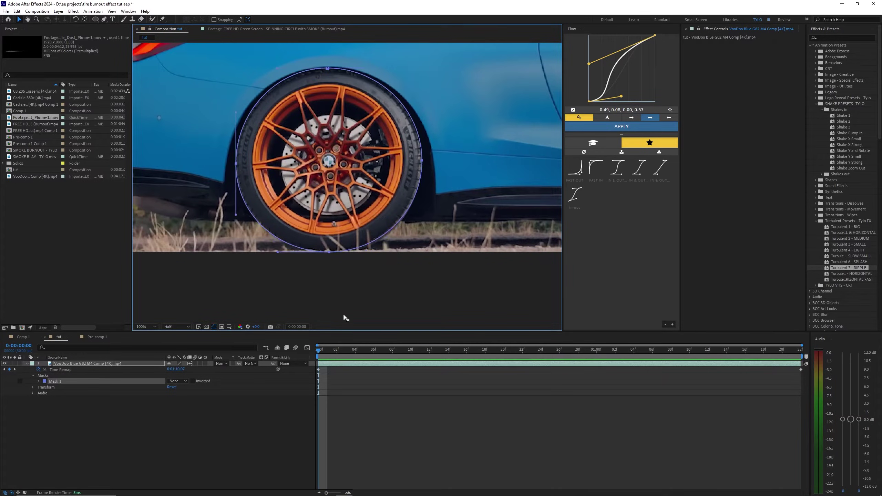
Step: Track the wheel mask forward through the clip using the position, scale and rotation method
{"action": "right_click", "coordinate": [67, 383]}
{"action": "left_click", "coordinate": [89, 386]}
{"action": "scroll", "coordinate": [356, 186], "scroll_direction": "down", "scroll_amount": 1}
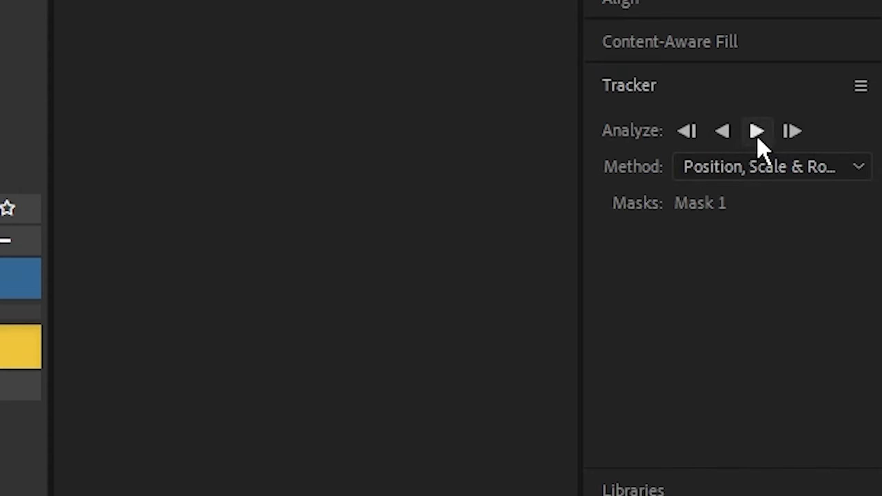
{"action": "left_click", "coordinate": [848, 92]}
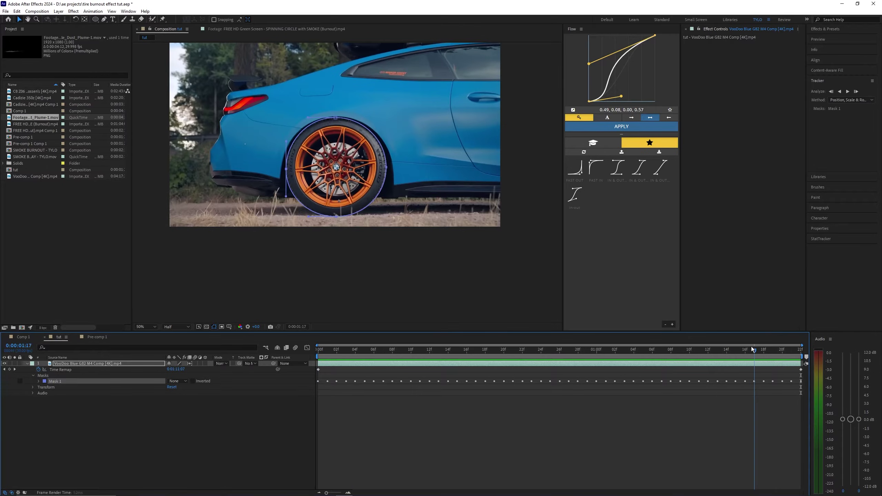
Step: Check the tracked mask path across the clip, and set the wheel mask's mode to Add at the first frame
{"action": "left_click_drag", "start_coordinate": [752, 347], "coordinate": [573, 382]}
{"action": "left_click", "coordinate": [525, 405]}
{"action": "left_click", "coordinate": [513, 364]}
{"action": "key", "text": "m"}
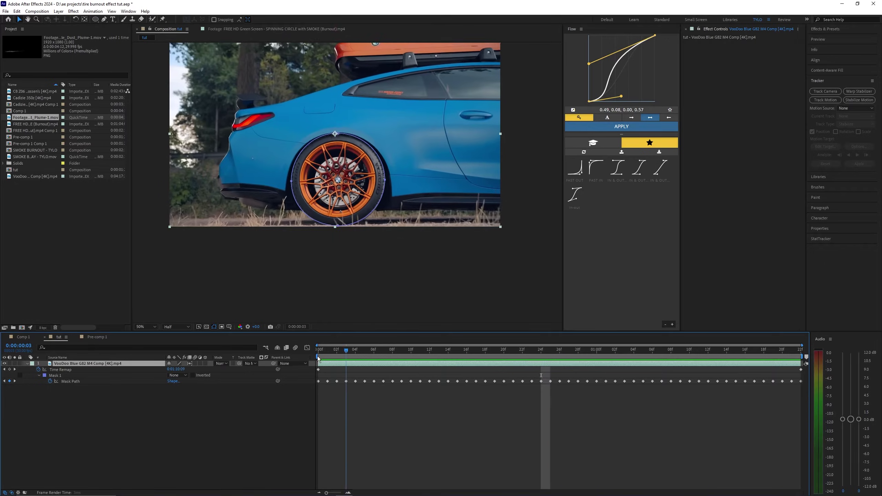
{"action": "left_click_drag", "start_coordinate": [508, 356], "coordinate": [315, 360]}
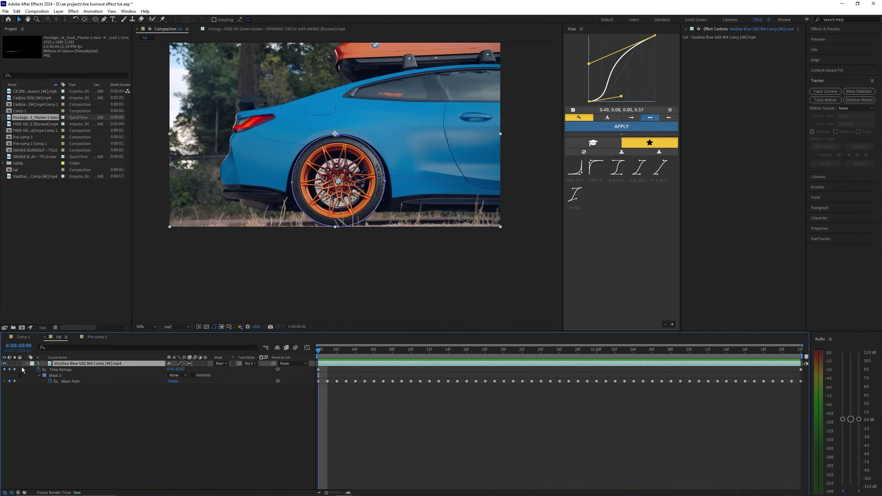
{"action": "left_click", "coordinate": [178, 375]}
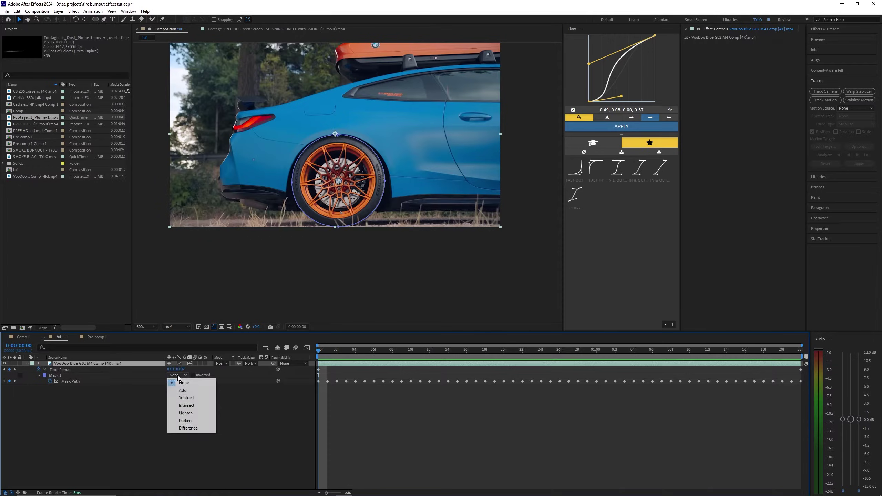
{"action": "left_click", "coordinate": [187, 390]}
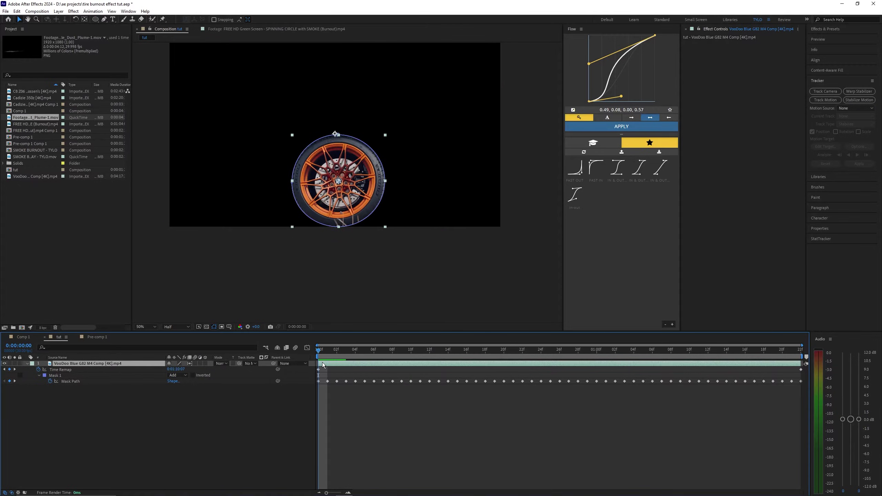
Step: Duplicate the masked car layer and delete the mask from the lower copy
{"action": "key", "text": "ctrl+d"}
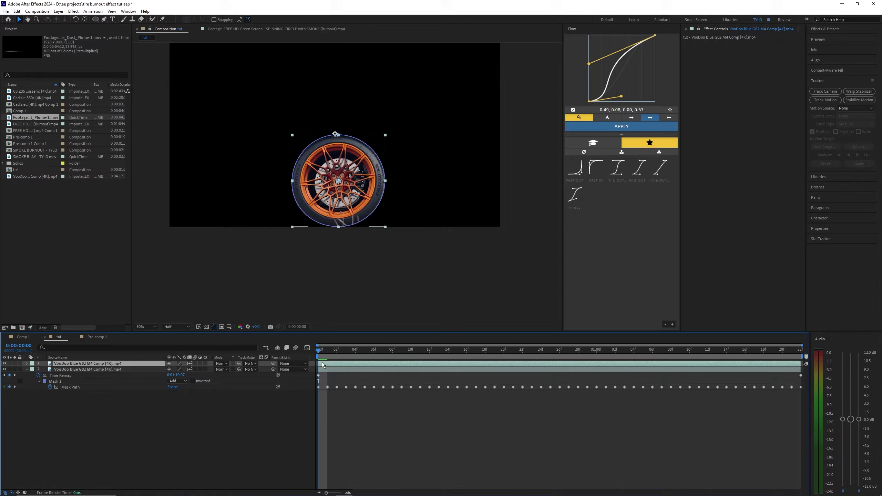
{"action": "left_click", "coordinate": [110, 369]}
{"action": "left_click", "coordinate": [59, 381]}
{"action": "key", "text": "Delete"}
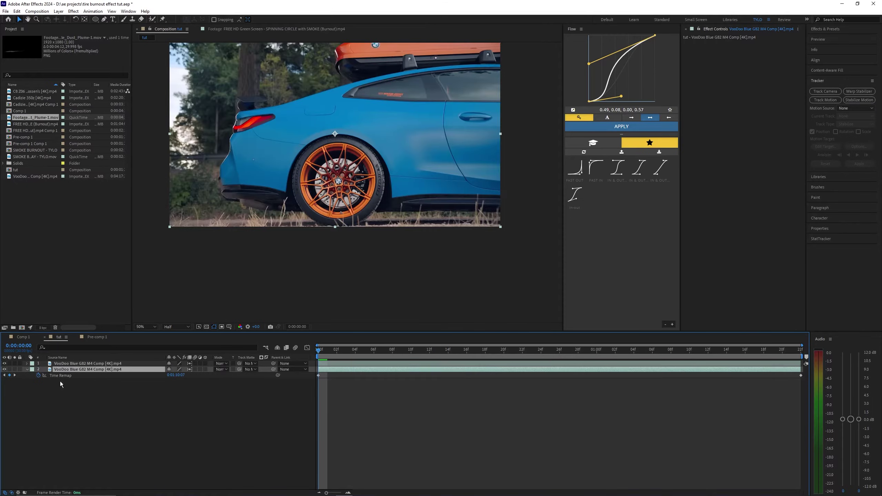
Step: Try rotating the masked wheel layer around its current anchor point
{"action": "left_click", "coordinate": [336, 364]}
{"action": "scroll", "coordinate": [350, 182], "scroll_direction": "up", "scroll_amount": 1}
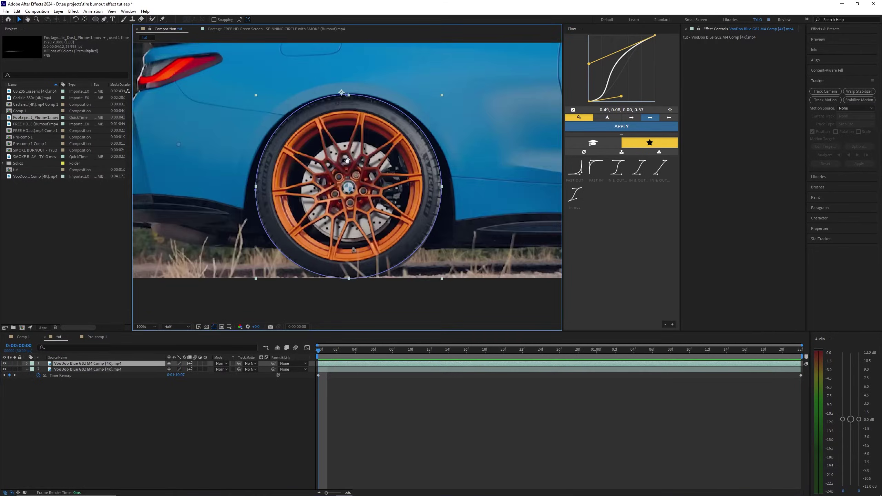
{"action": "scroll", "coordinate": [358, 177], "scroll_direction": "down", "scroll_amount": 1}
{"action": "key", "text": "period"}
{"action": "key", "text": "period"}
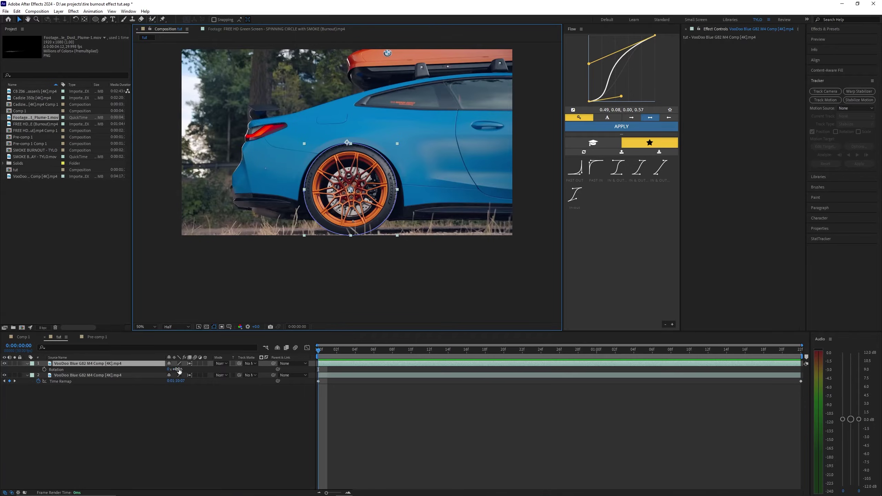
{"action": "left_click_drag", "start_coordinate": [179, 371], "coordinate": [238, 321]}
{"action": "key", "text": "ctrl+z"}
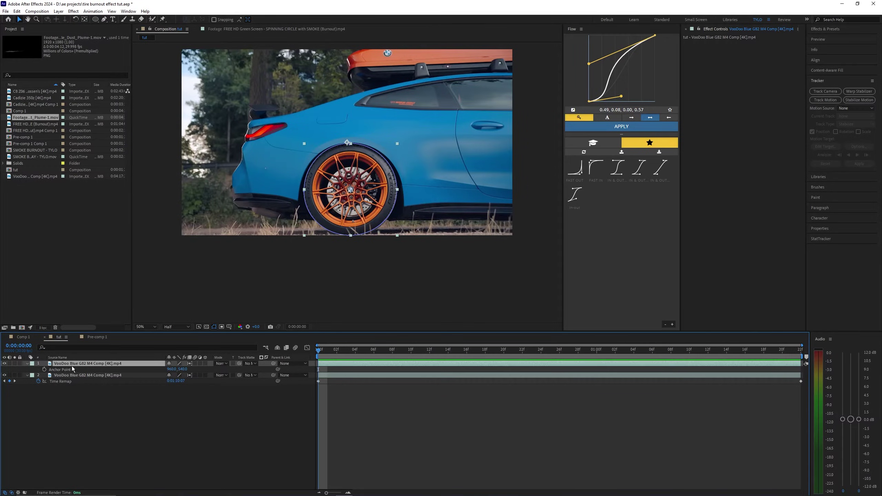
Step: Move the masked wheel layer's anchor point to the wheel's centre cap at 979, 815
{"action": "scroll", "coordinate": [366, 193], "scroll_direction": "up", "scroll_amount": 2}
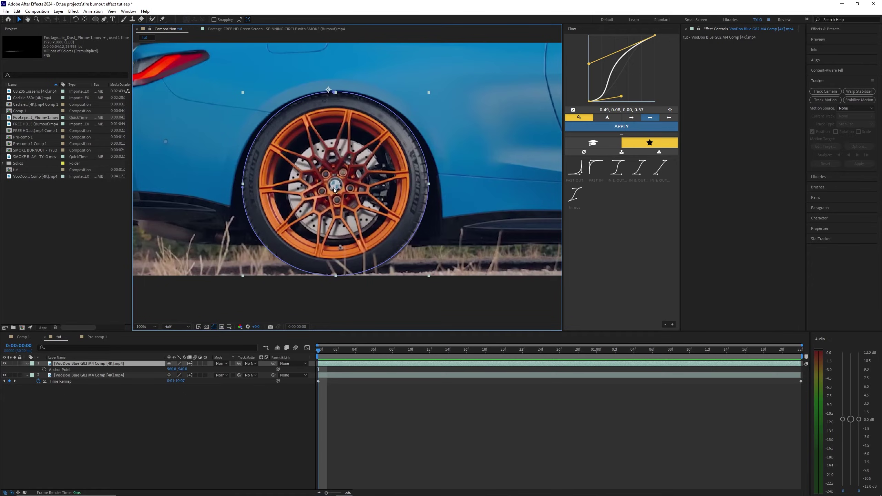
{"action": "left_click_drag", "start_coordinate": [168, 372], "coordinate": [295, 356]}
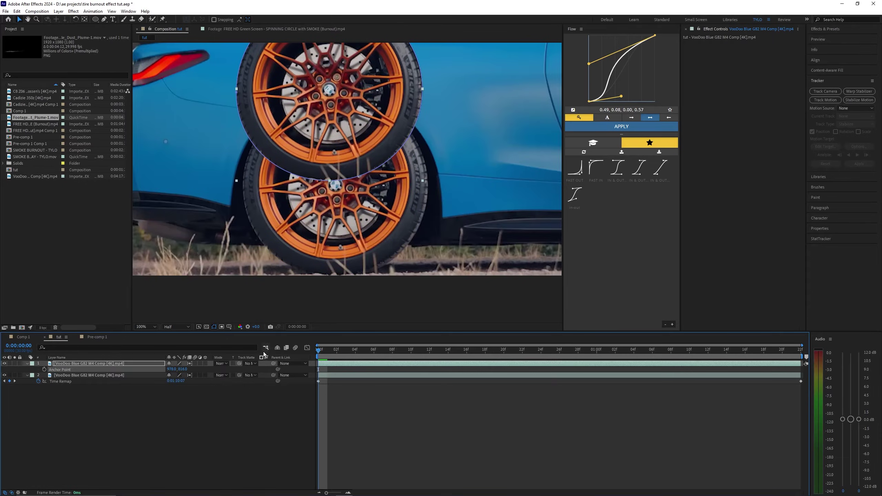
{"action": "mouse_move", "coordinate": [169, 370]}
{"action": "left_mouse_down"}
{"action": "mouse_move", "coordinate": [181, 369]}
{"action": "mouse_move", "coordinate": [170, 369]}
{"action": "left_mouse_up"}
{"action": "scroll", "coordinate": [310, 251], "scroll_direction": "up", "scroll_amount": 1}
{"action": "key", "text": "period"}
{"action": "scroll", "coordinate": [284, 209], "scroll_direction": "down", "scroll_amount": 5}
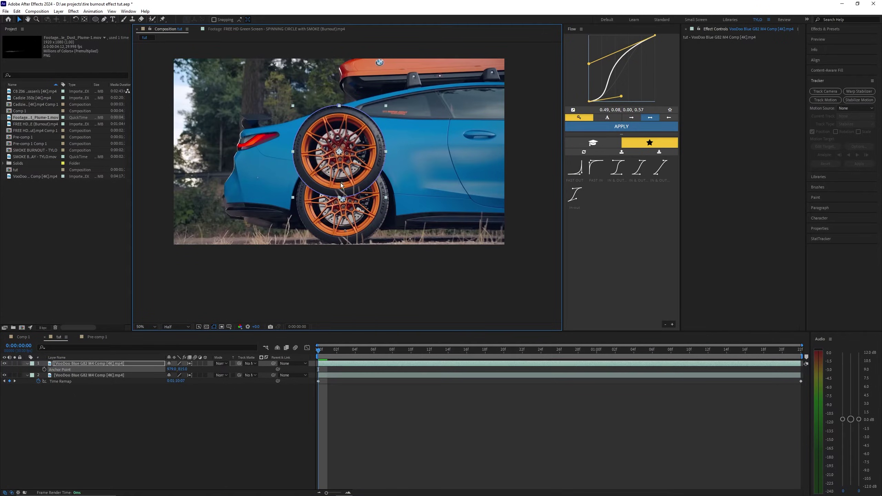
Step: Set the masked wheel layer's position to 979, 815, matching its anchor point
{"action": "left_click", "coordinate": [91, 363]}
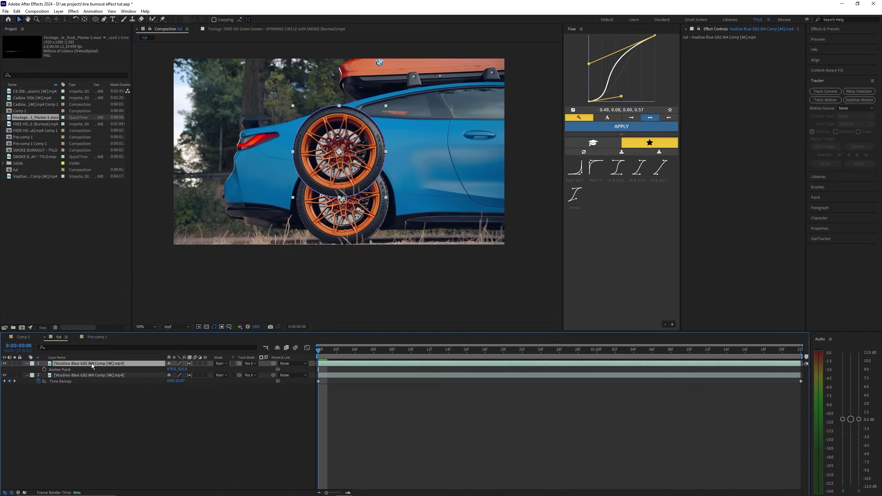
{"action": "key", "text": "shift+p"}
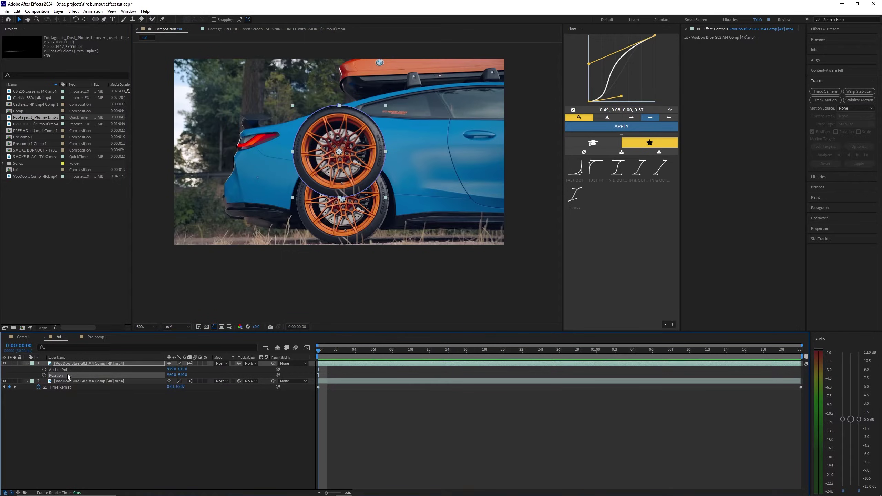
{"action": "left_click", "coordinate": [102, 395]}
{"action": "left_click", "coordinate": [100, 370]}
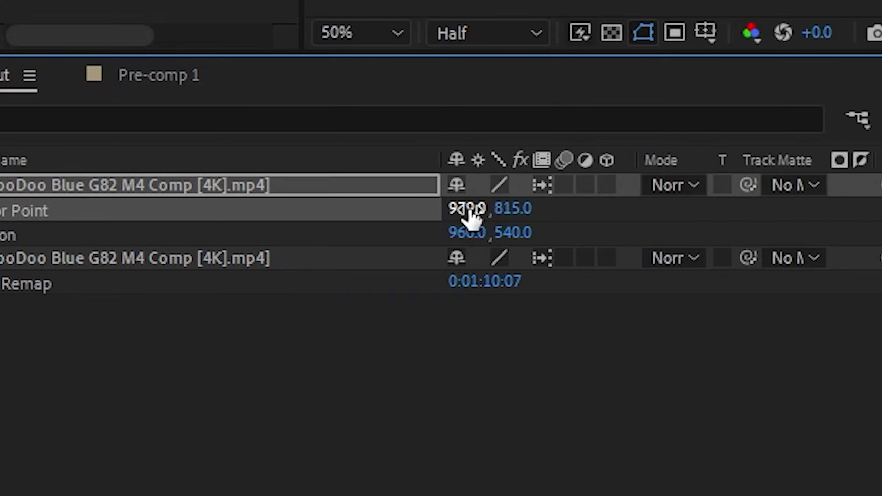
{"action": "left_click", "coordinate": [469, 209]}
{"action": "left_click", "coordinate": [462, 407]}
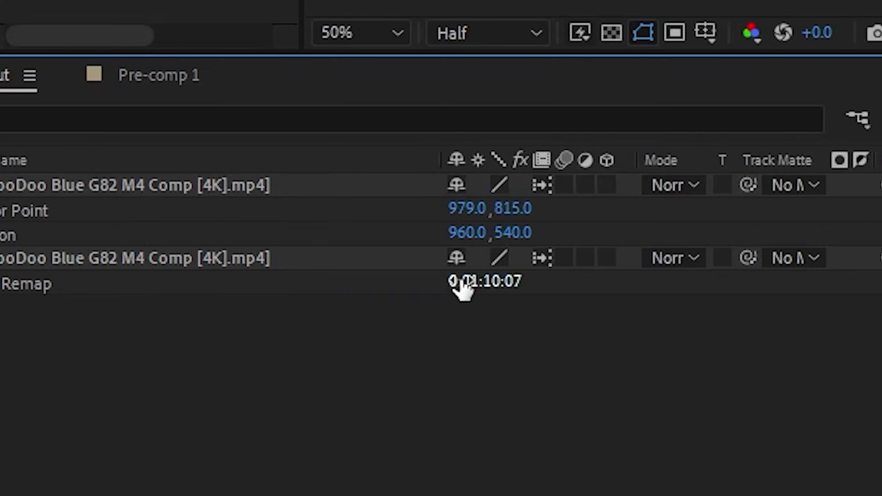
{"action": "left_click", "coordinate": [465, 232]}
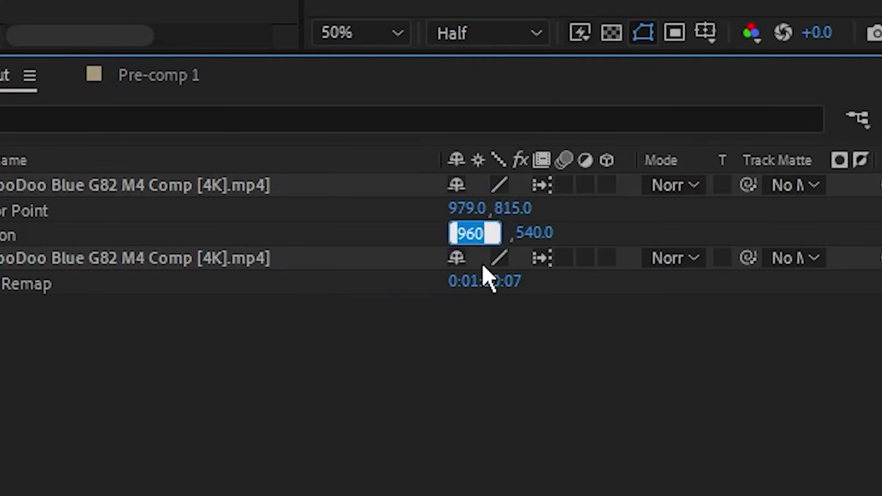
{"action": "type", "text": "979"}
{"action": "key", "text": "Return"}
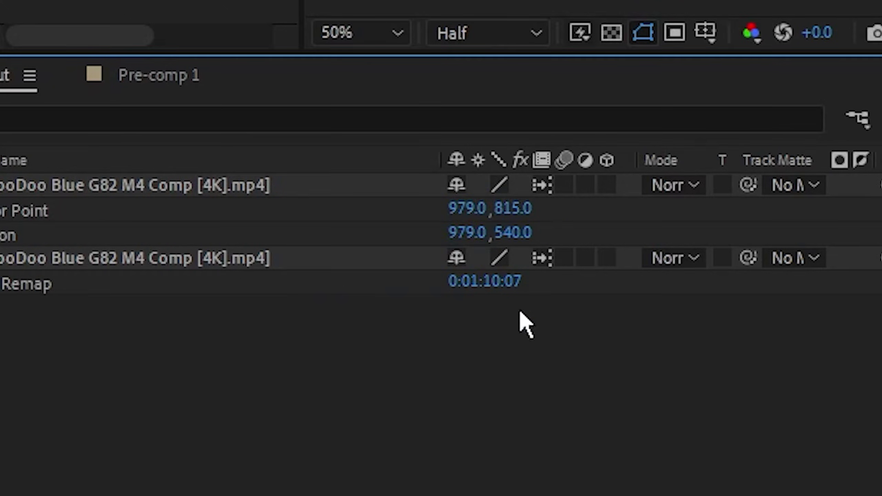
{"action": "left_click", "coordinate": [516, 208]}
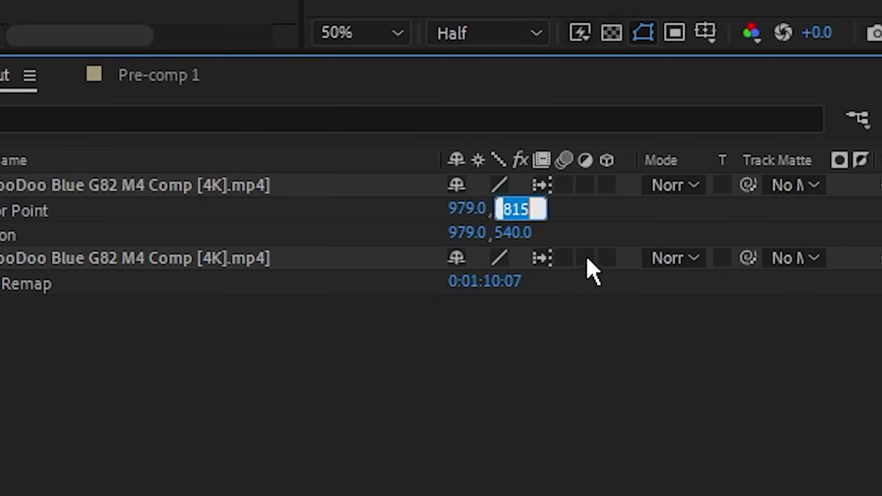
{"action": "left_click", "coordinate": [513, 232]}
{"action": "type", "text": "815"}
{"action": "key", "text": "Return"}
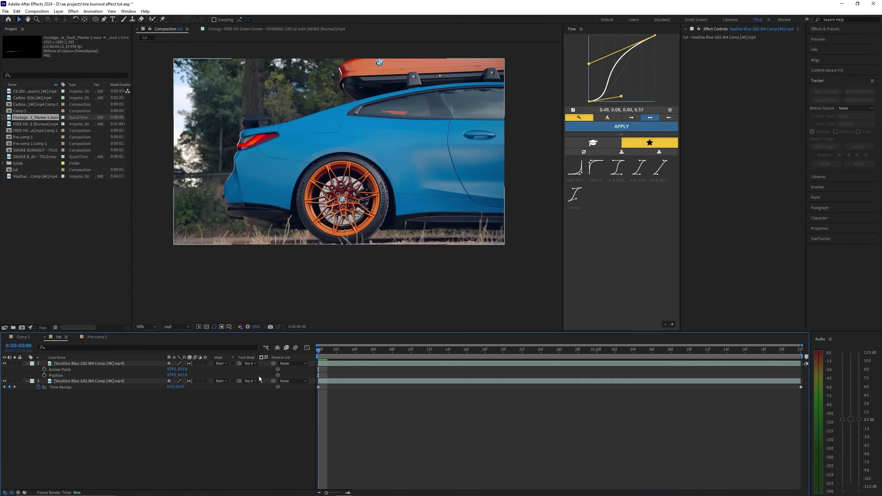
Step: Scrub and play the clip to check the masked wheel's alignment with the car
{"action": "left_click", "coordinate": [329, 364]}
{"action": "mouse_move", "coordinate": [326, 350]}
{"action": "left_mouse_down"}
{"action": "mouse_move", "coordinate": [354, 351]}
{"action": "mouse_move", "coordinate": [334, 336]}
{"action": "left_mouse_up"}
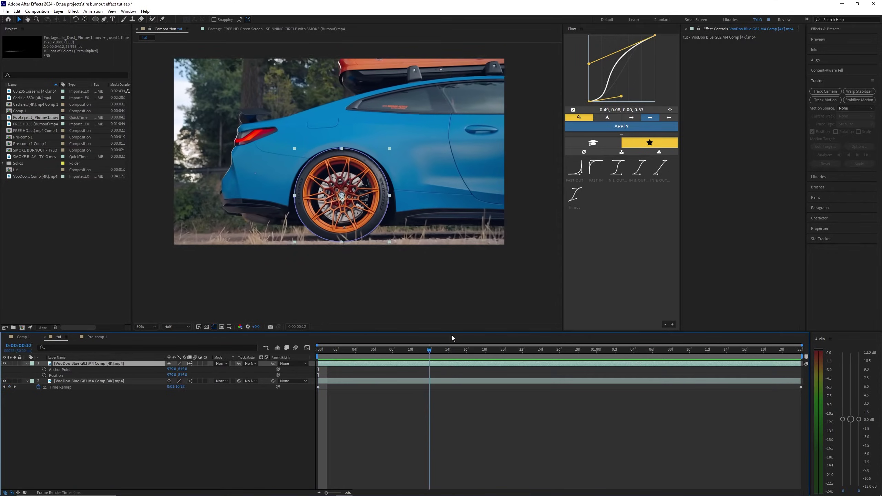
{"action": "key", "text": "space"}
{"action": "left_click", "coordinate": [307, 400]}
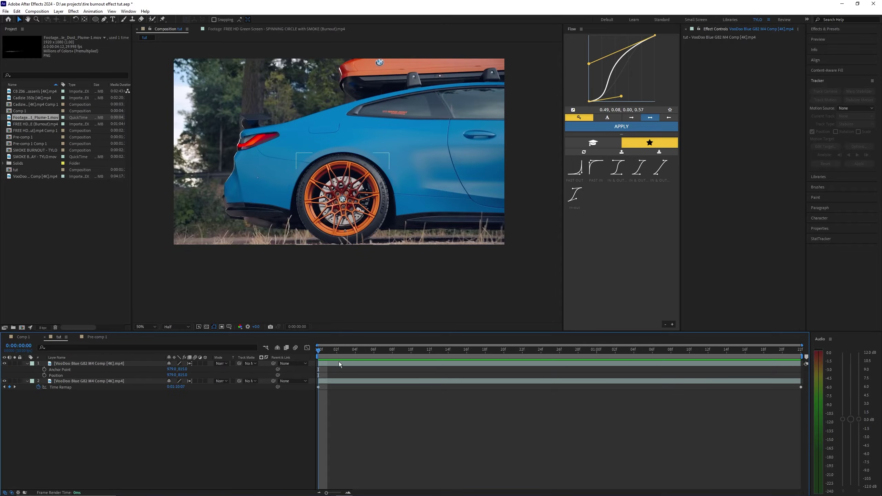
{"action": "left_click", "coordinate": [337, 363]}
{"action": "left_click_drag", "start_coordinate": [326, 353], "coordinate": [279, 349]}
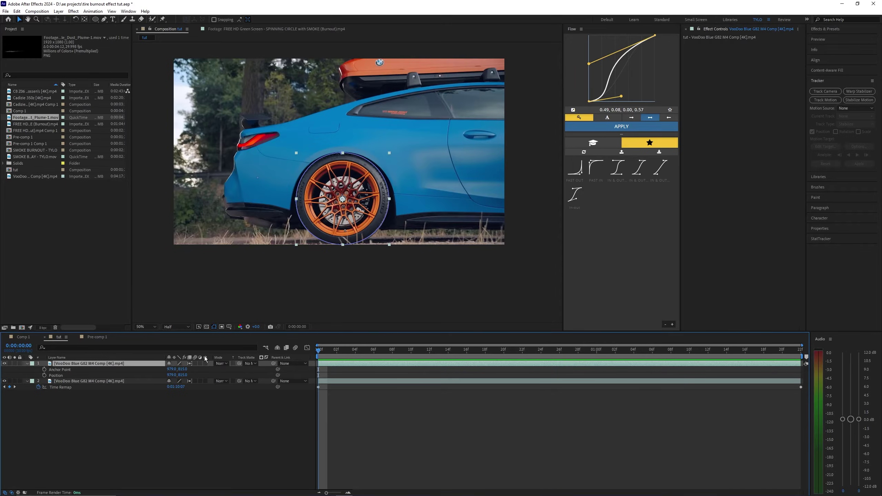
Step: Try rotating the wheel layer around its centred anchor point at the first frame
{"action": "key", "text": "r"}
{"action": "left_click_drag", "start_coordinate": [176, 369], "coordinate": [139, 369]}
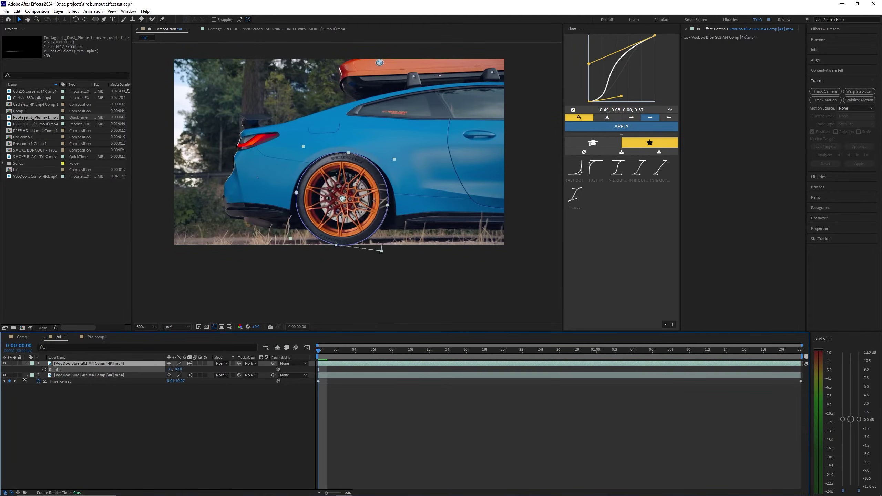
{"action": "left_click_drag", "start_coordinate": [24, 380], "coordinate": [361, 346]}
{"action": "key", "text": "ctrl+z"}
Step: Try rotating the wheel layer at 0:00:01:21 to compare its anchor point with the wheel's centre
{"action": "key", "text": "space"}
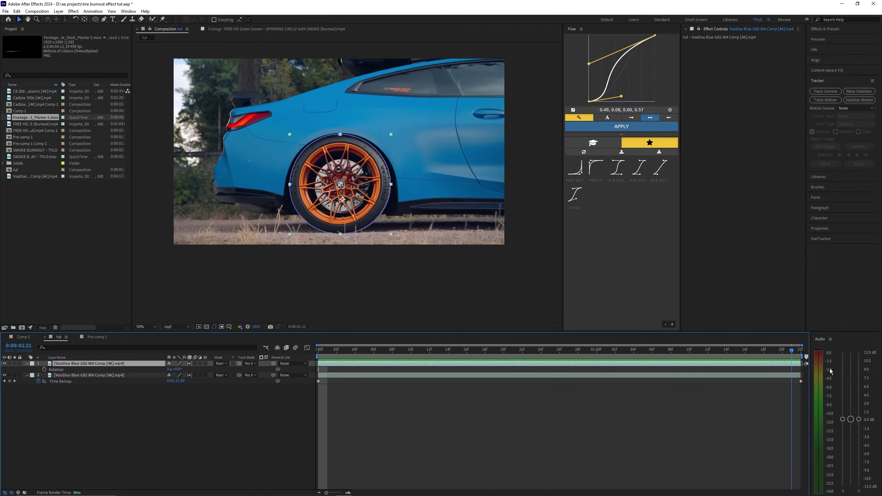
{"action": "scroll", "coordinate": [222, 107], "scroll_direction": "down", "scroll_amount": 2}
{"action": "mouse_move", "coordinate": [336, 217]}
{"action": "left_mouse_down"}
{"action": "mouse_move", "coordinate": [338, 264]}
{"action": "mouse_move", "coordinate": [349, 216]}
{"action": "left_mouse_up"}
{"action": "scroll", "coordinate": [347, 264], "scroll_direction": "up", "scroll_amount": 2}
{"action": "scroll", "coordinate": [349, 226], "scroll_direction": "up", "scroll_amount": 1}
{"action": "left_click_drag", "start_coordinate": [336, 282], "coordinate": [329, 239]}
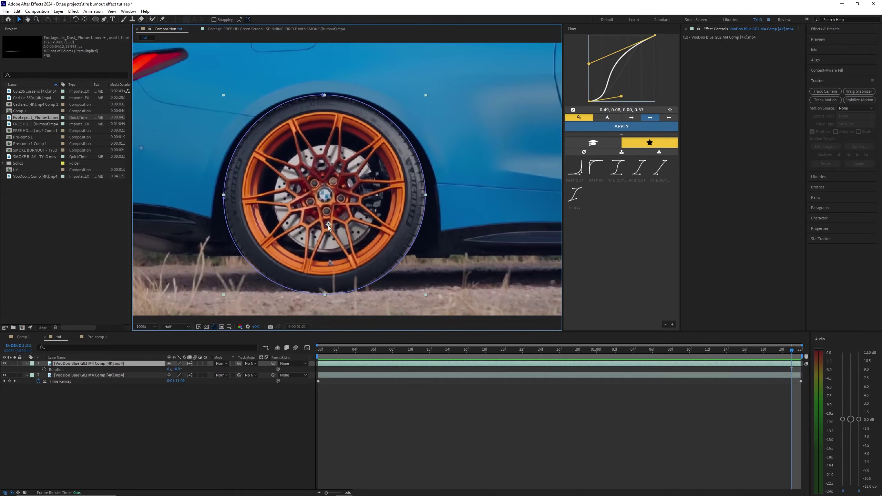
{"action": "left_click_drag", "start_coordinate": [175, 369], "coordinate": [193, 342]}
{"action": "key", "text": "ctrl+z"}
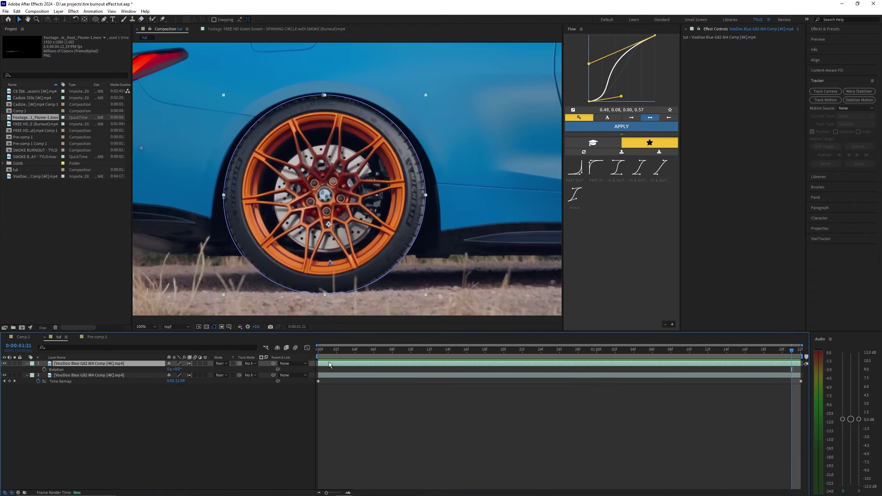
Step: Add anchor point and position keyframes to the wheel layer at the first frame
{"action": "key", "text": "Home"}
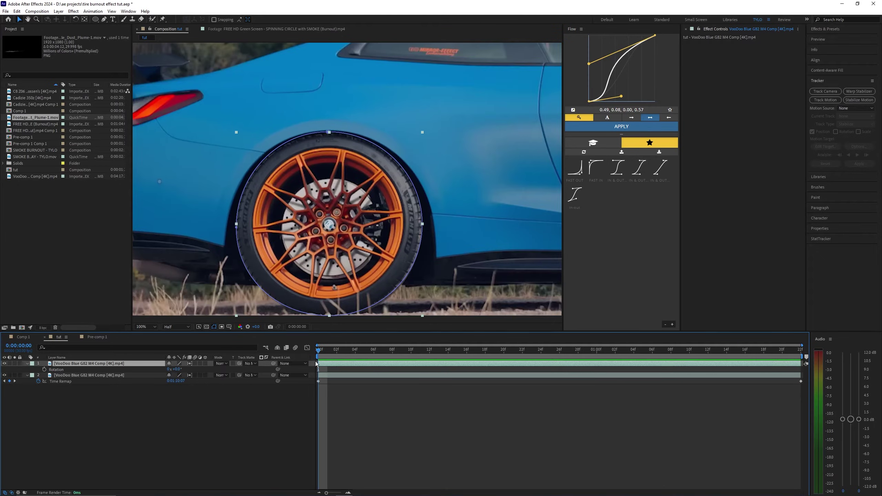
{"action": "key", "text": "shift+p"}
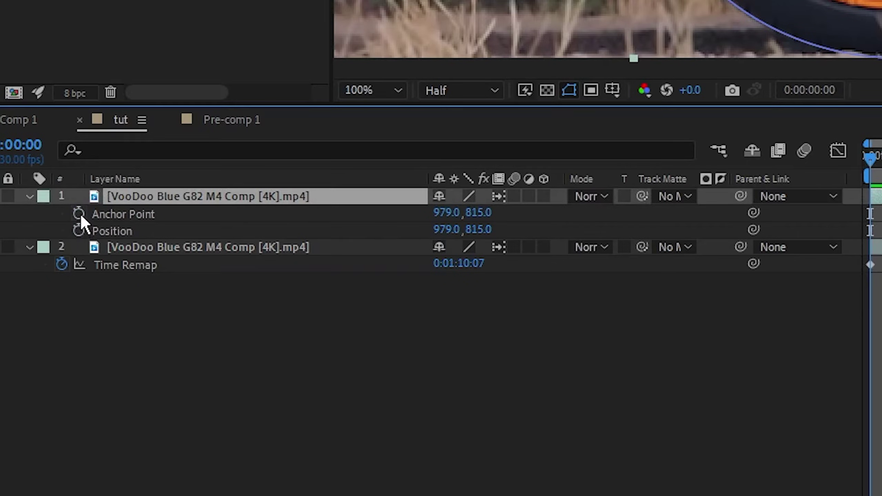
{"action": "left_click", "coordinate": [79, 213]}
{"action": "left_click", "coordinate": [79, 230]}
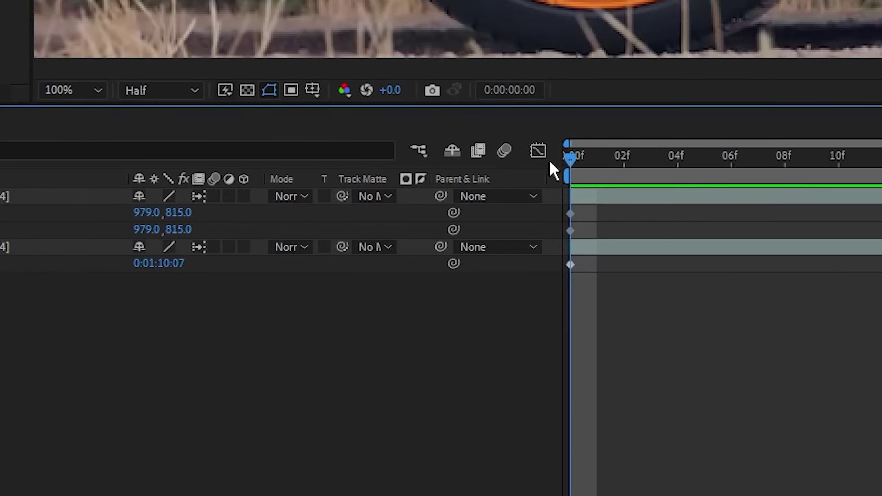
Step: At 0:00:01:21, set both the wheel layer's anchor point and position to 968, 728
{"action": "left_click", "coordinate": [668, 195]}
{"action": "left_click_drag", "start_coordinate": [570, 160], "coordinate": [799, 358]}
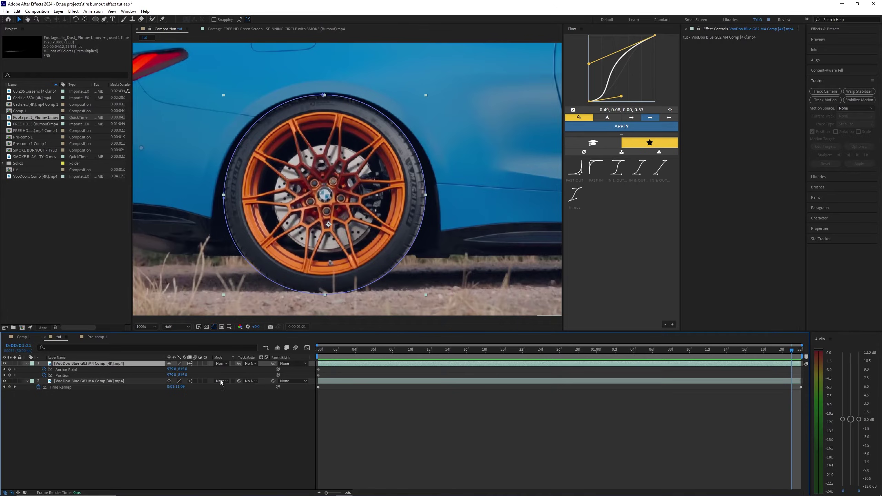
{"action": "left_click_drag", "start_coordinate": [170, 371], "coordinate": [152, 370]}
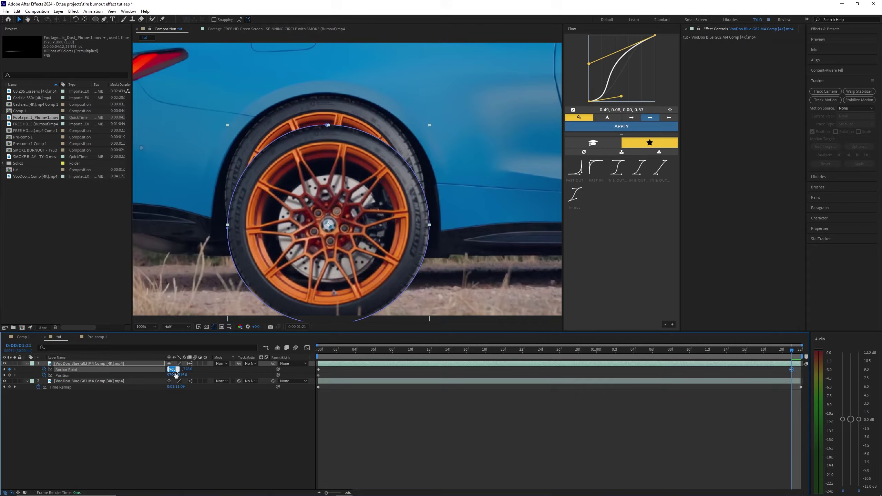
{"action": "left_click", "coordinate": [171, 375]}
{"action": "type", "text": "968"}
{"action": "left_click", "coordinate": [178, 421]}
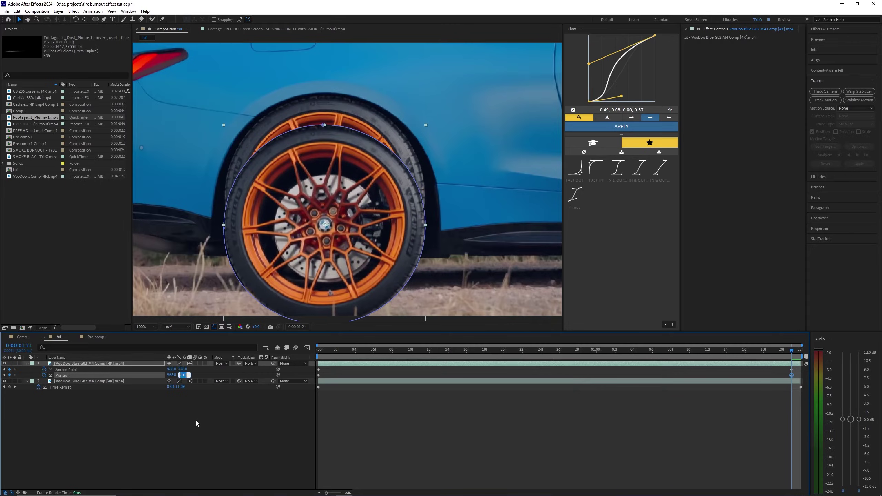
{"action": "type", "text": "728"}
{"action": "key", "text": "Return"}
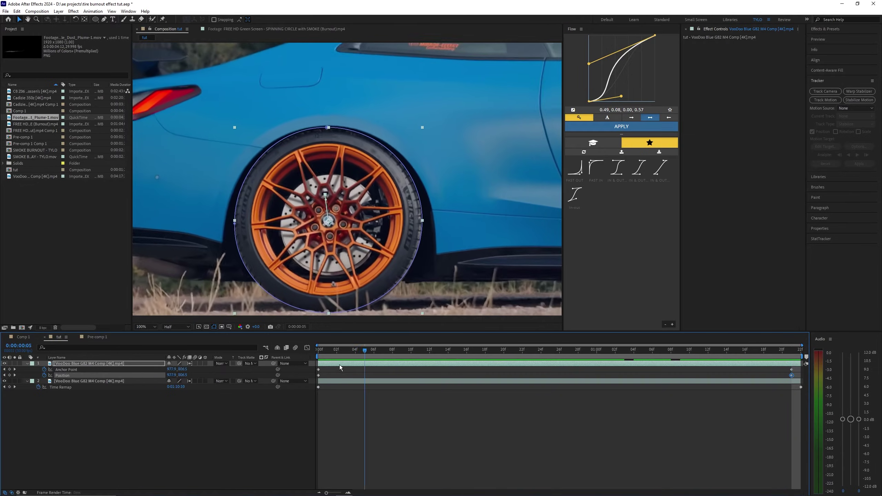
Step: Check the wheel's alignment mid-clip and move the second anchor point and position keyframes to the end of the clip
{"action": "key", "text": "space"}
{"action": "left_click", "coordinate": [560, 353]}
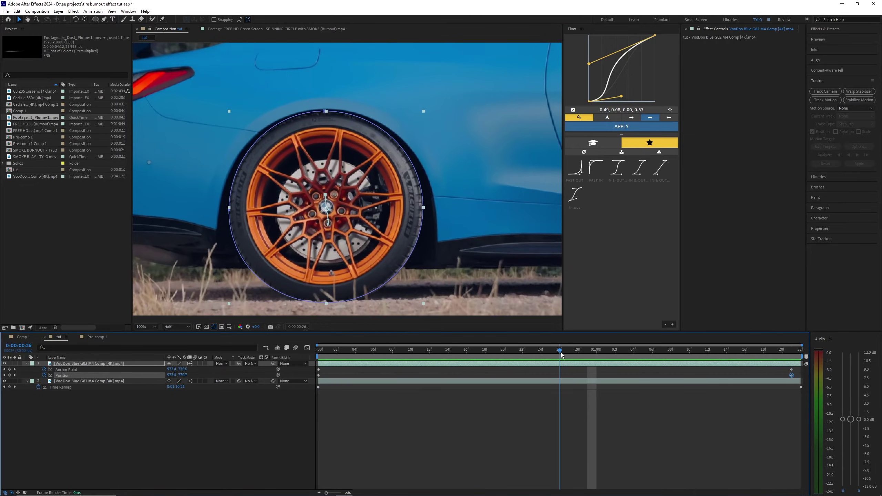
{"action": "left_click_drag", "start_coordinate": [561, 353], "coordinate": [539, 351]}
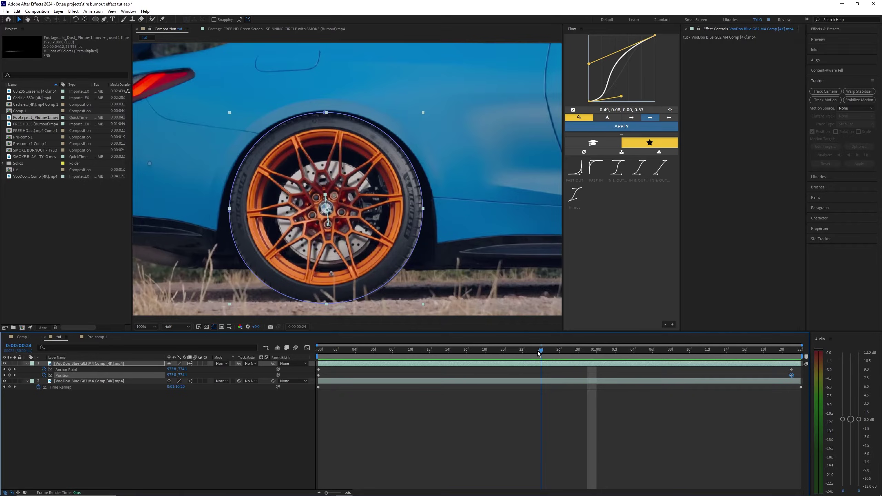
{"action": "left_click_drag", "start_coordinate": [781, 367], "coordinate": [801, 374]}
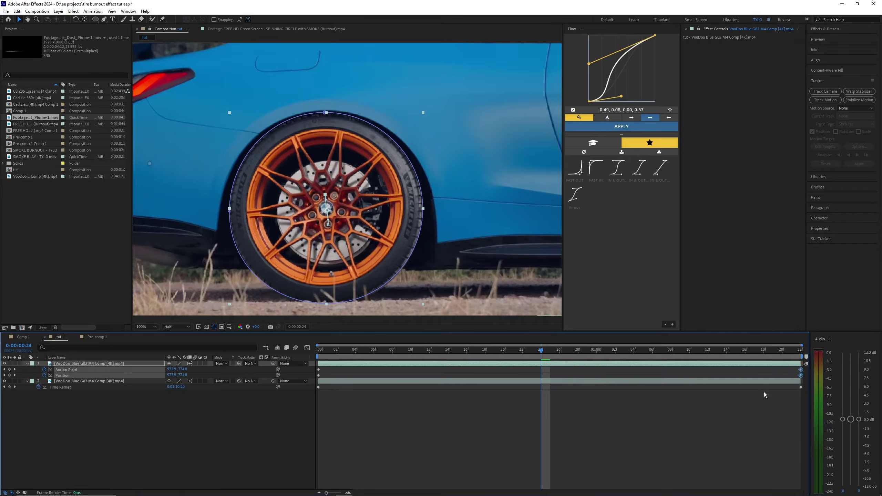
{"action": "left_click", "coordinate": [763, 394]}
Step: Add a rotation keyframe of 0° to the wheel layer at the first frame
{"action": "left_click_drag", "start_coordinate": [349, 350], "coordinate": [277, 346]}
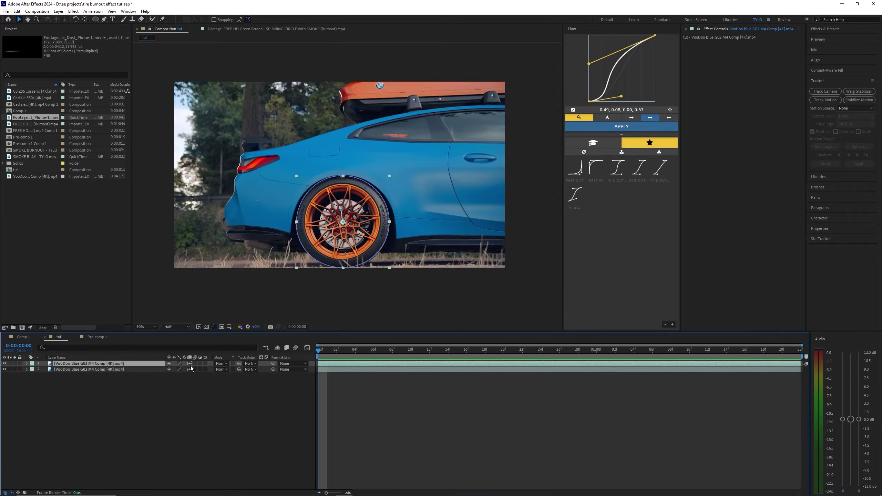
{"action": "key", "text": "r"}
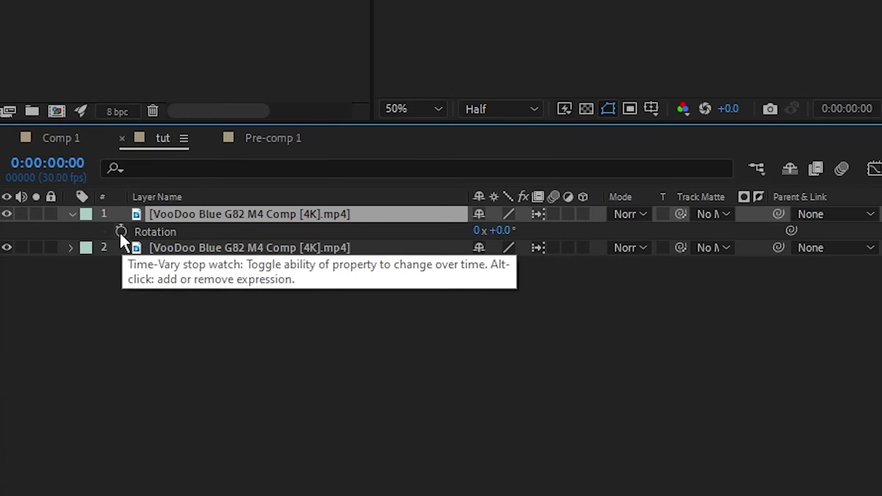
{"action": "left_click", "coordinate": [121, 232]}
{"action": "key", "text": "space"}
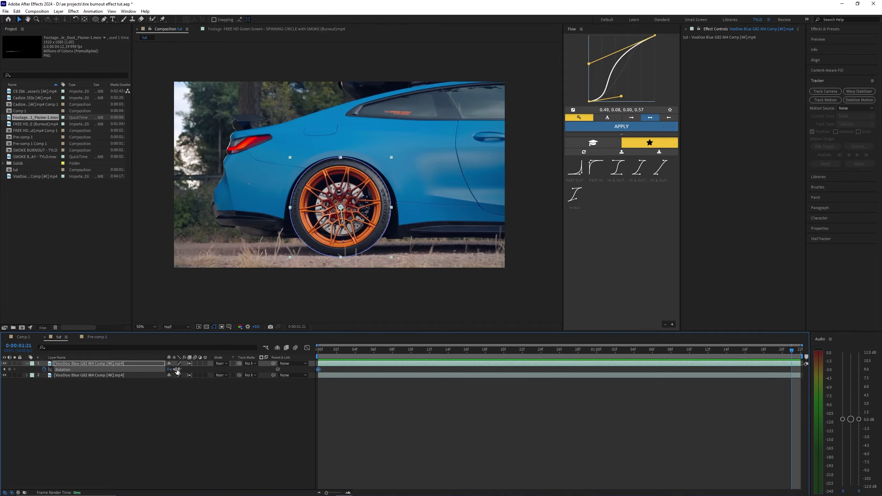
Step: Keyframe the wheel layer's rotation at multiple full turns at 0:00:01:21 and preview the spin from the start
{"action": "left_click_drag", "start_coordinate": [176, 369], "coordinate": [181, 369]}
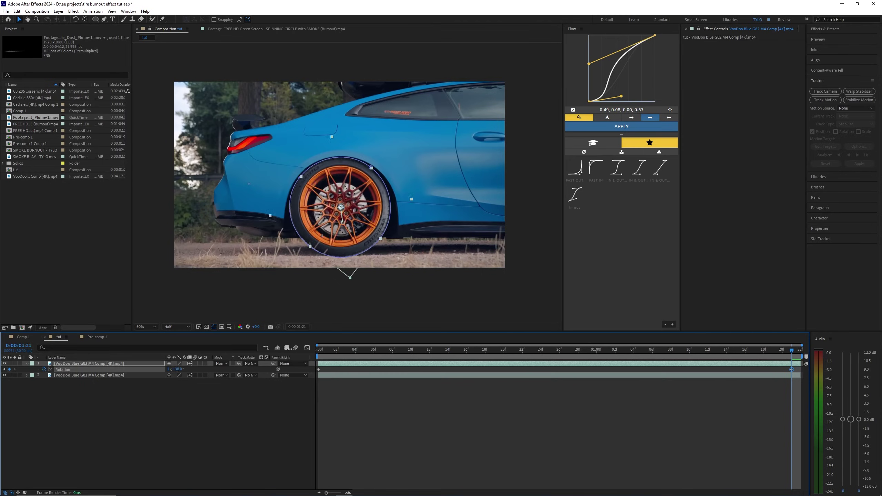
{"action": "left_click_drag", "start_coordinate": [289, 348], "coordinate": [529, 361]}
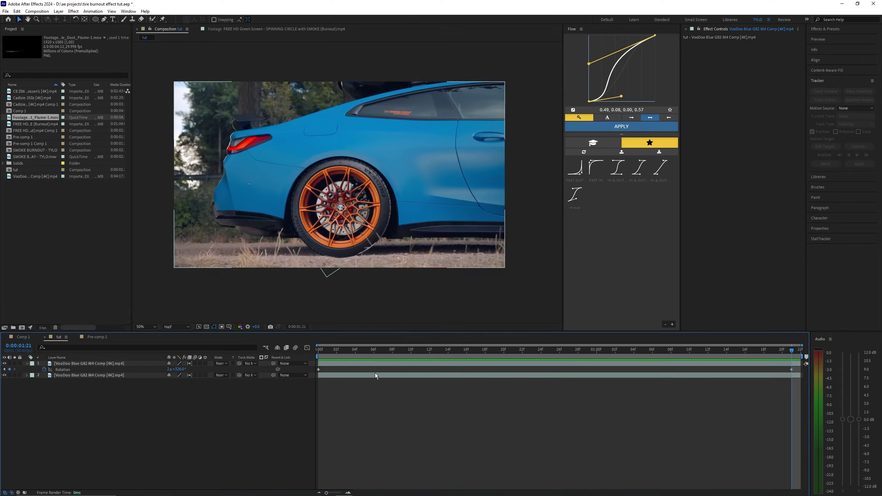
{"action": "left_click_drag", "start_coordinate": [347, 358], "coordinate": [269, 361]}
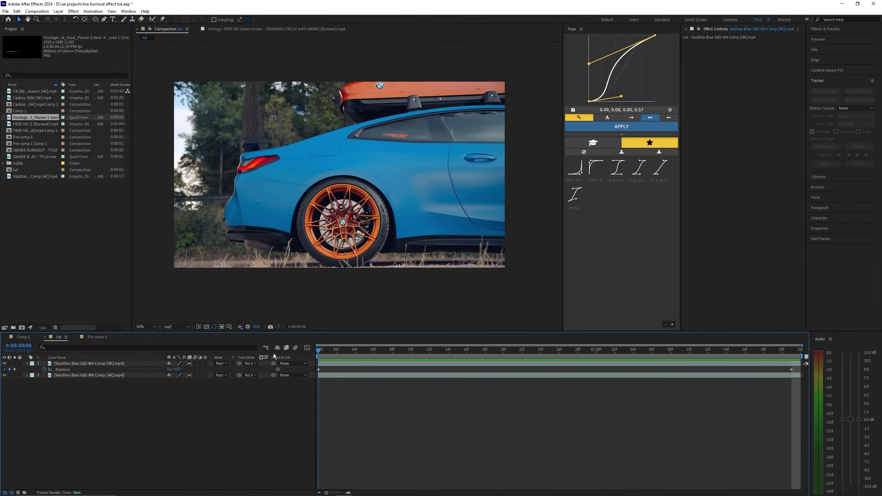
{"action": "key", "text": "space"}
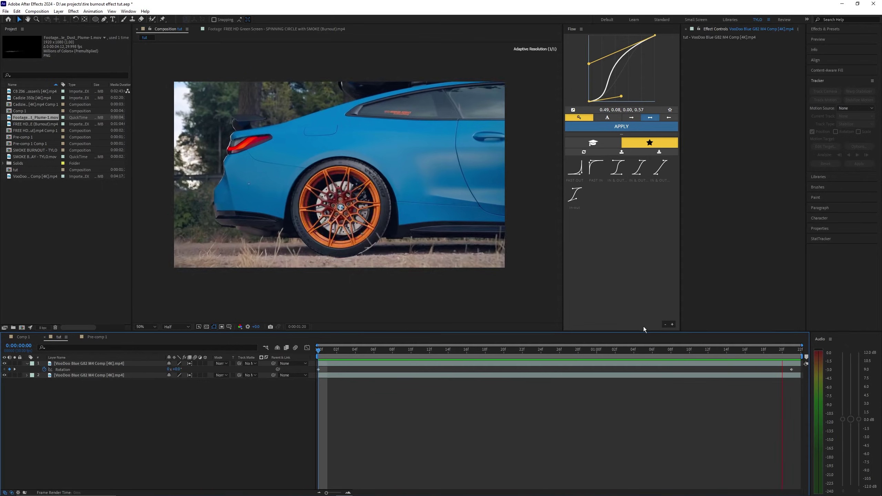
Step: Preview the wheel's spin from the first frame and move the last rotation keyframe to the end of the clip
{"action": "left_click", "coordinate": [277, 368]}
{"action": "key", "text": "Home"}
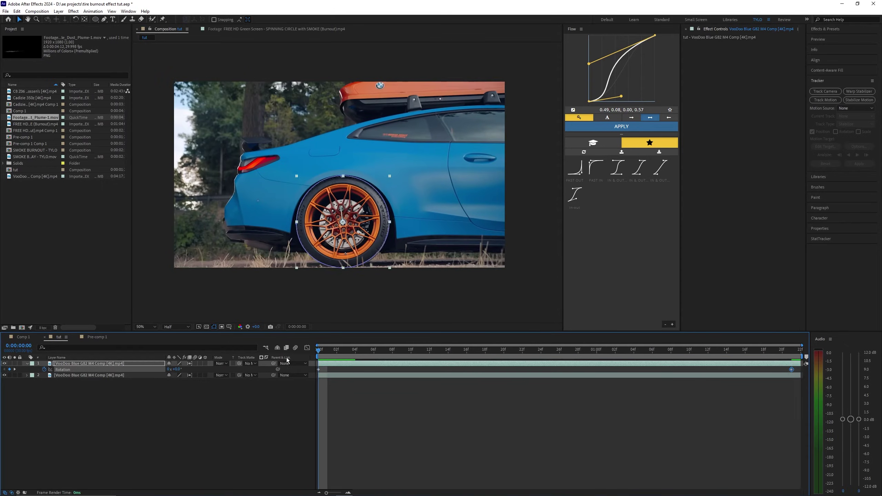
{"action": "left_click", "coordinate": [346, 414]}
{"action": "key", "text": "space"}
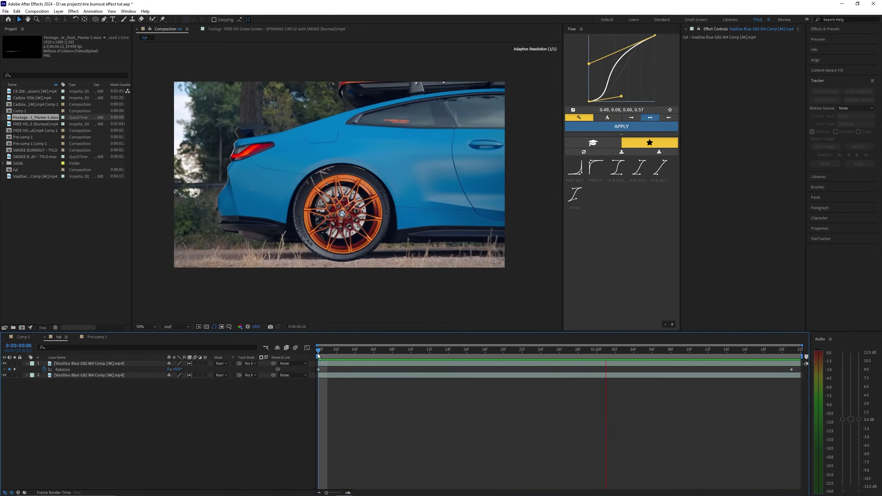
{"action": "key", "text": "space"}
{"action": "key", "text": "space"}
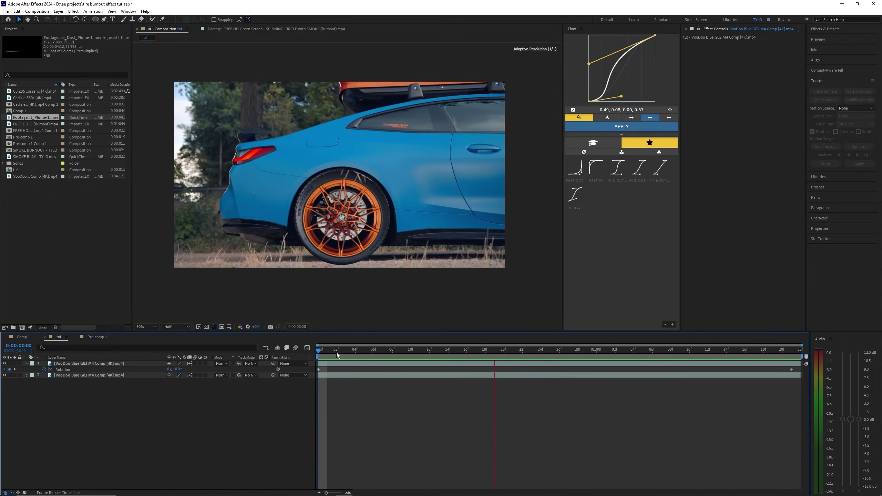
{"action": "key", "text": "space"}
{"action": "left_click_drag", "start_coordinate": [792, 370], "coordinate": [800, 370]}
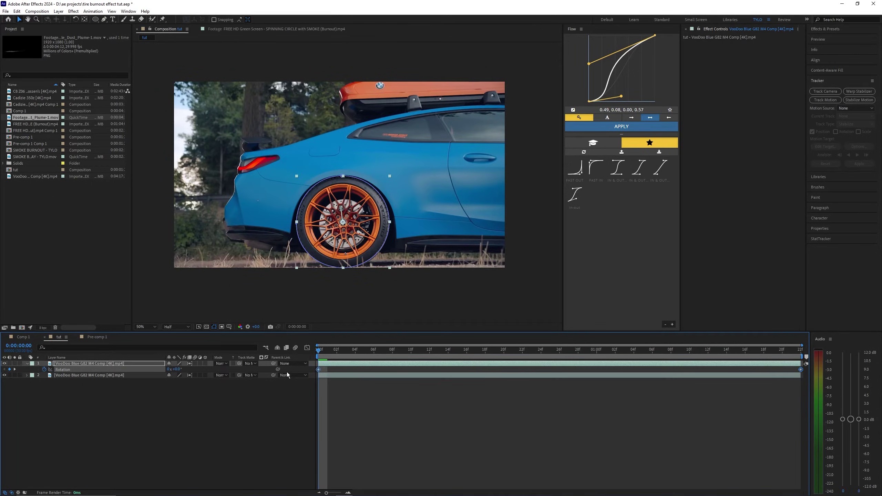
Step: Apply Easy Ease to both of the wheel layer's rotation keyframes
{"action": "key", "text": "F9"}
{"action": "right_click", "coordinate": [318, 370]}
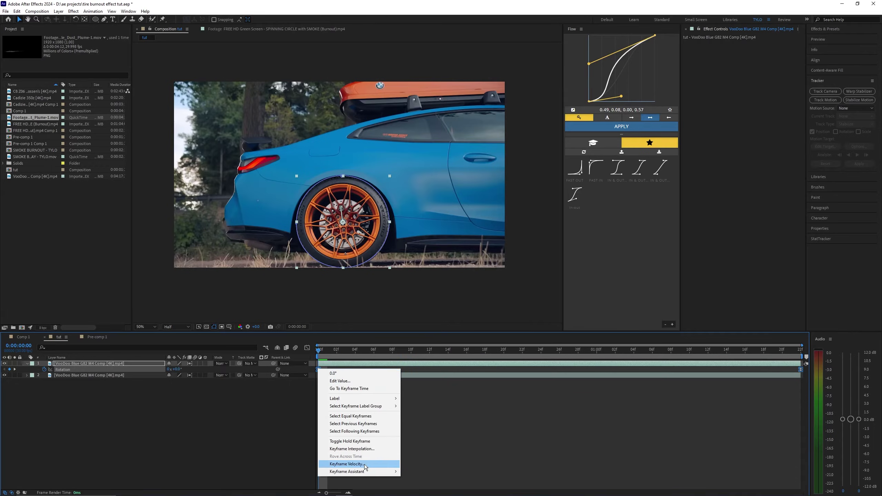
{"action": "mouse_move", "coordinate": [361, 471]}
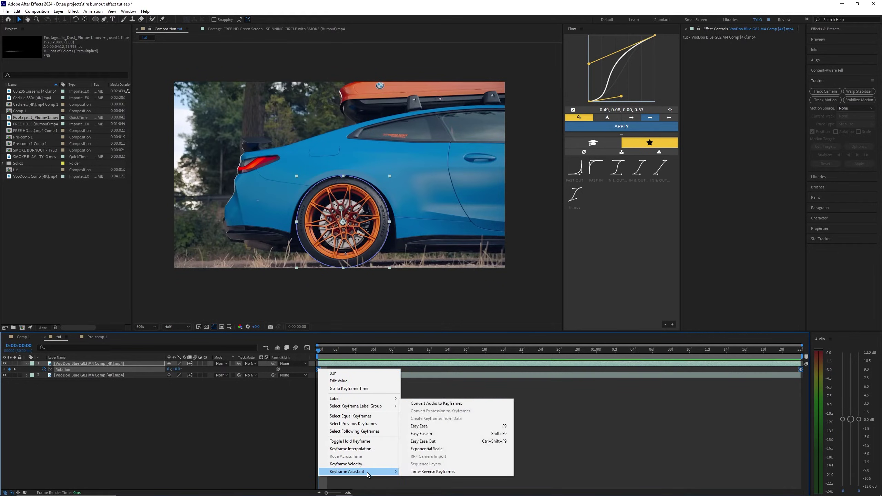
{"action": "left_click", "coordinate": [427, 425]}
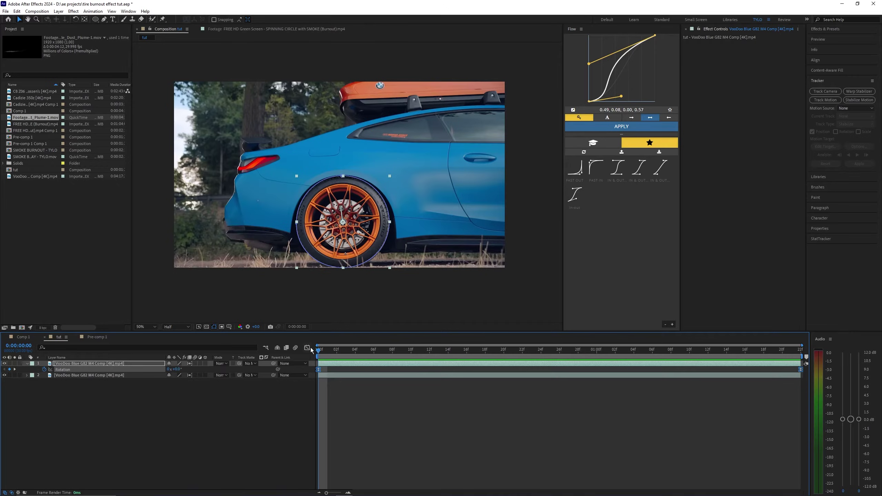
Step: Reshape the rotation curve in the graph editor so the wheel starts slowly and speeds up, undoing the overly steep start
{"action": "left_click", "coordinate": [307, 347]}
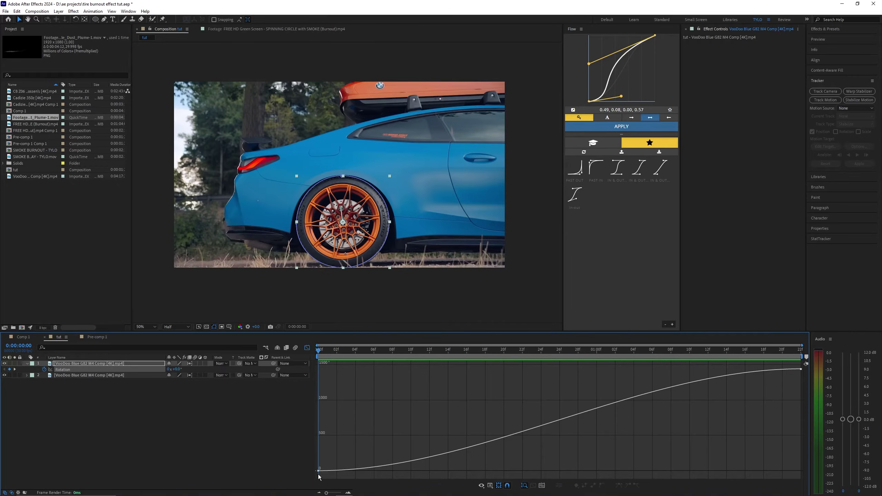
{"action": "left_click_drag", "start_coordinate": [319, 477], "coordinate": [402, 453]}
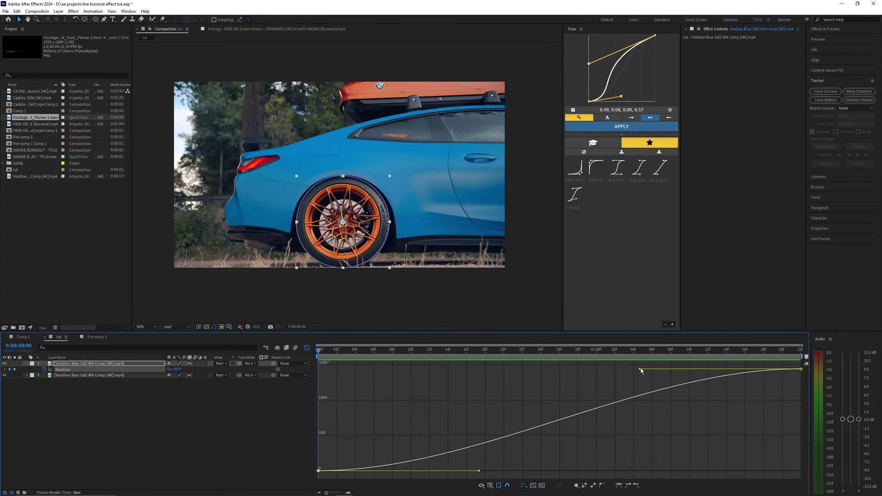
{"action": "left_click_drag", "start_coordinate": [641, 371], "coordinate": [541, 451]}
{"action": "left_click_drag", "start_coordinate": [479, 471], "coordinate": [361, 369]}
{"action": "key", "text": "space"}
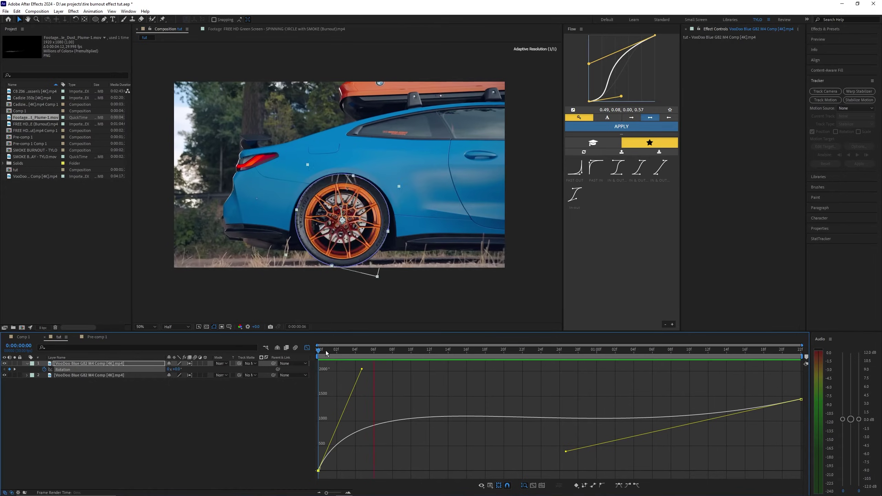
{"action": "key", "text": "ctrl+z"}
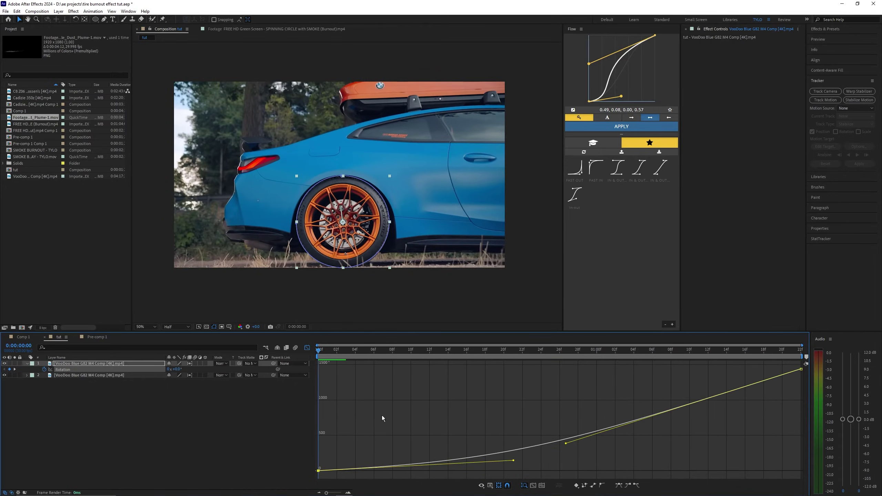
{"action": "left_click", "coordinate": [374, 409]}
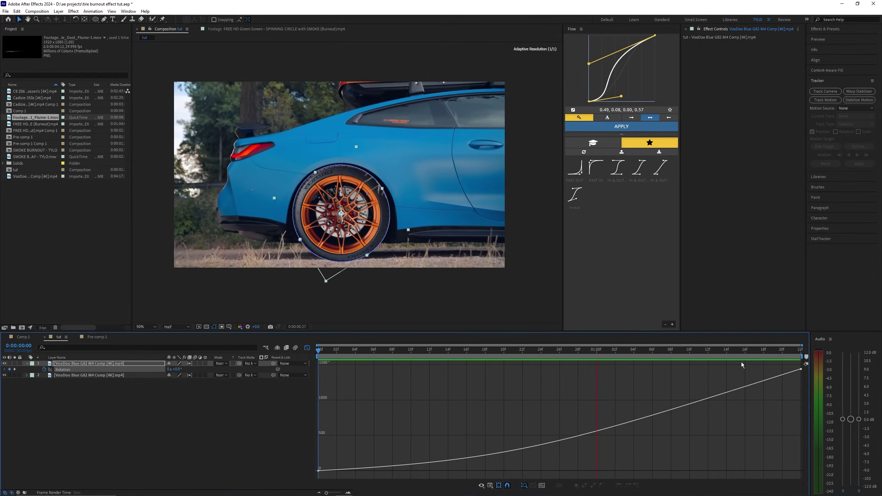
Step: Lengthen the last rotation keyframe's incoming handle to about 0:00:00:13 so the spin accelerates earlier, and preview the result
{"action": "left_click", "coordinate": [801, 370]}
{"action": "left_click_drag", "start_coordinate": [566, 446], "coordinate": [511, 461]}
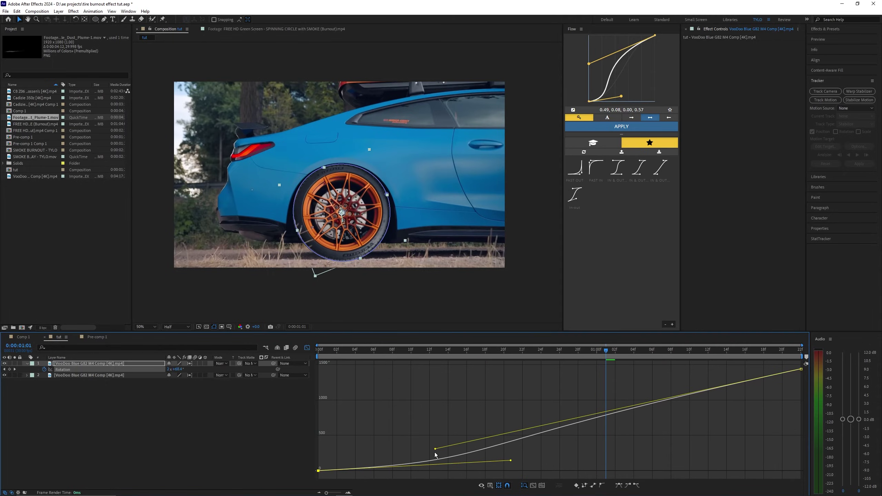
{"action": "left_click", "coordinate": [380, 401]}
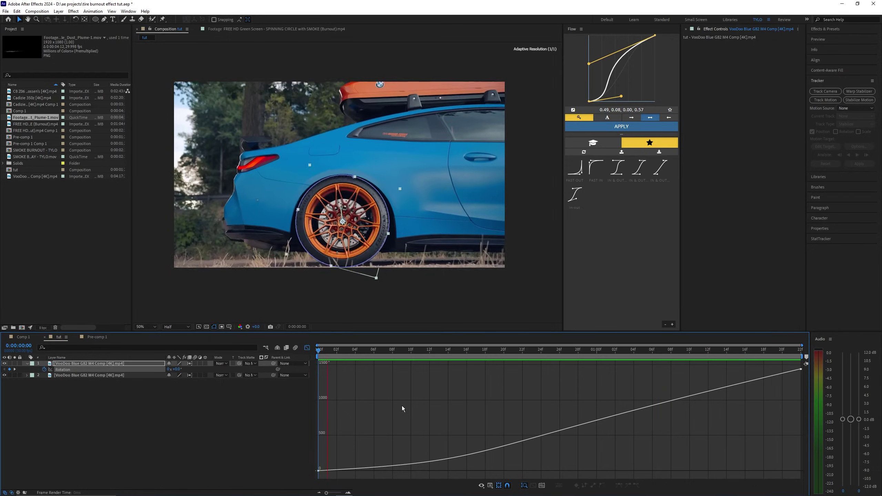
{"action": "left_click", "coordinate": [370, 307]}
{"action": "left_click", "coordinate": [348, 413]}
{"action": "key", "text": "space"}
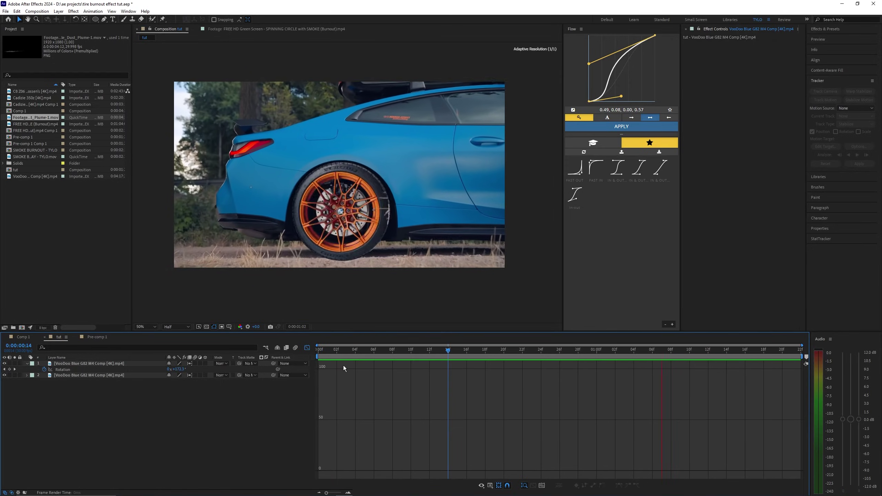
{"action": "key", "text": "space"}
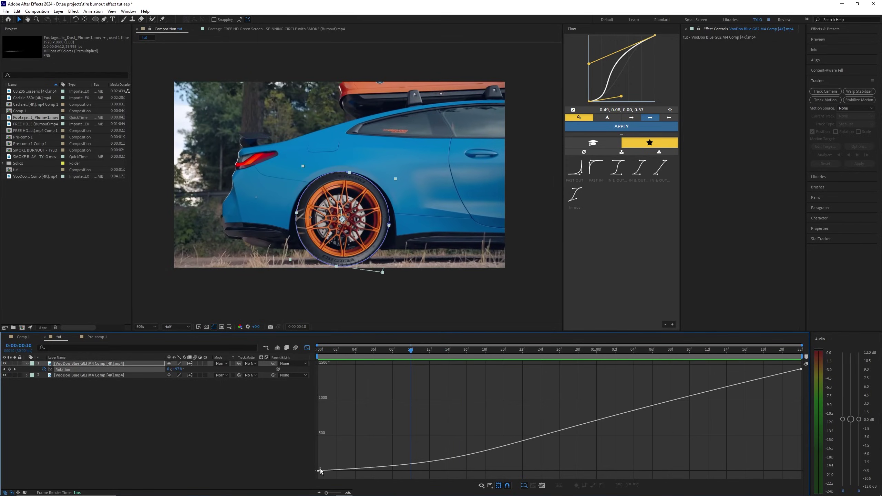
{"action": "left_click", "coordinate": [518, 439]}
{"action": "left_click", "coordinate": [471, 433]}
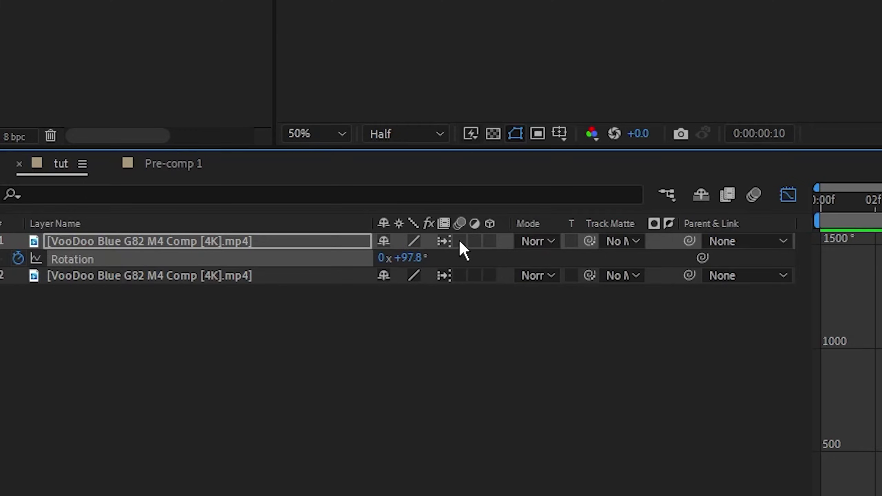
Step: Turn on motion blur for the wheel layer and the composition, close the graph editor, and preview the spin
{"action": "left_click", "coordinate": [460, 241]}
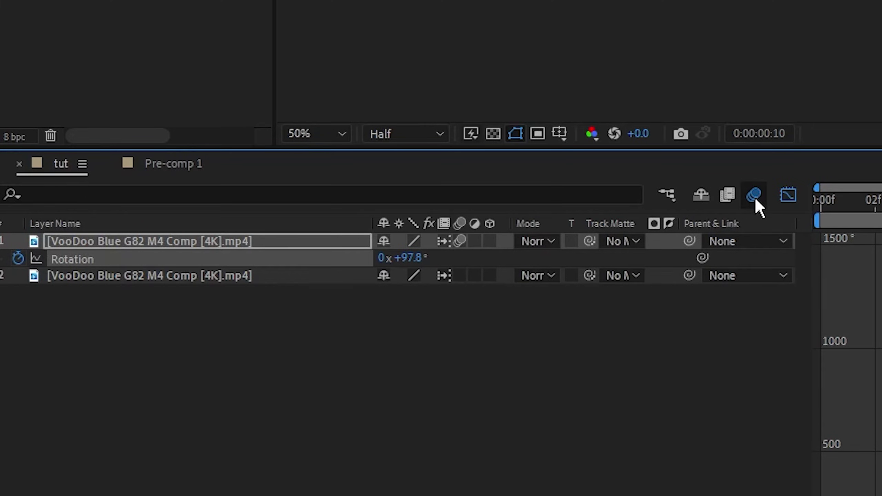
{"action": "left_click", "coordinate": [788, 195]}
{"action": "key", "text": "Home"}
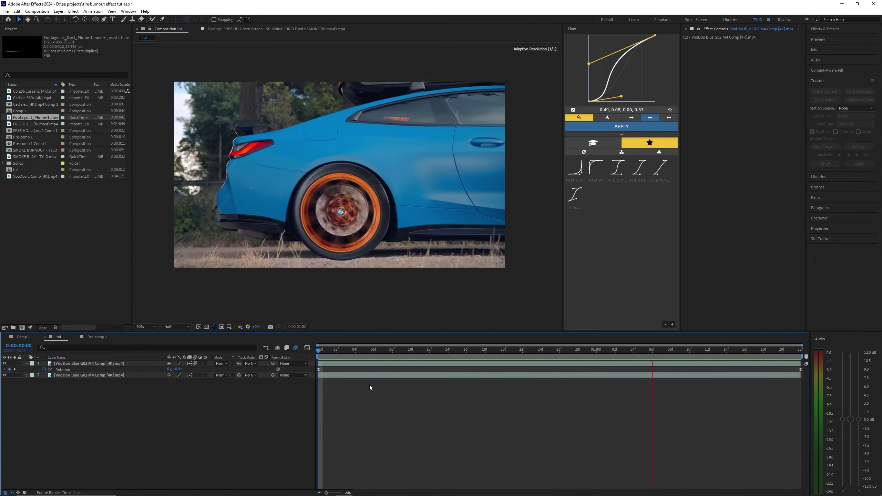
{"action": "key", "text": "space"}
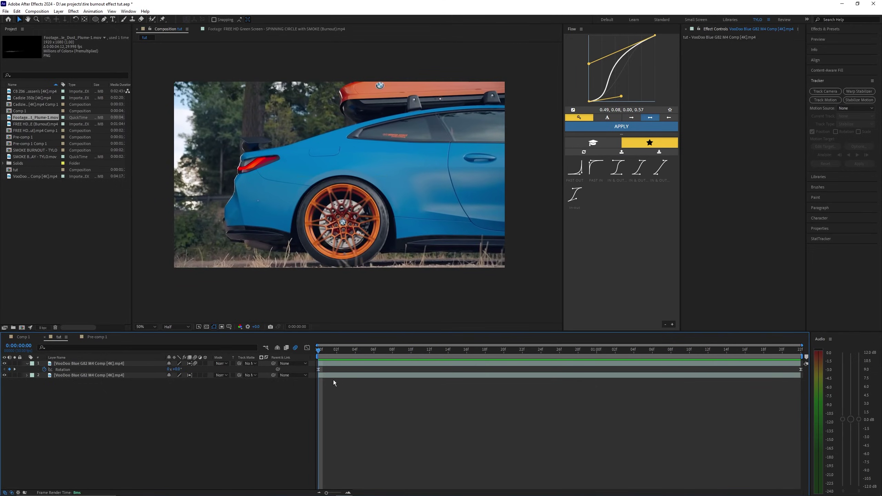
Step: Collapse the wheel layer's rotation property so only the two car layers are listed
{"action": "left_click", "coordinate": [333, 380]}
{"action": "left_click", "coordinate": [327, 365]}
{"action": "left_click", "coordinate": [327, 379]}
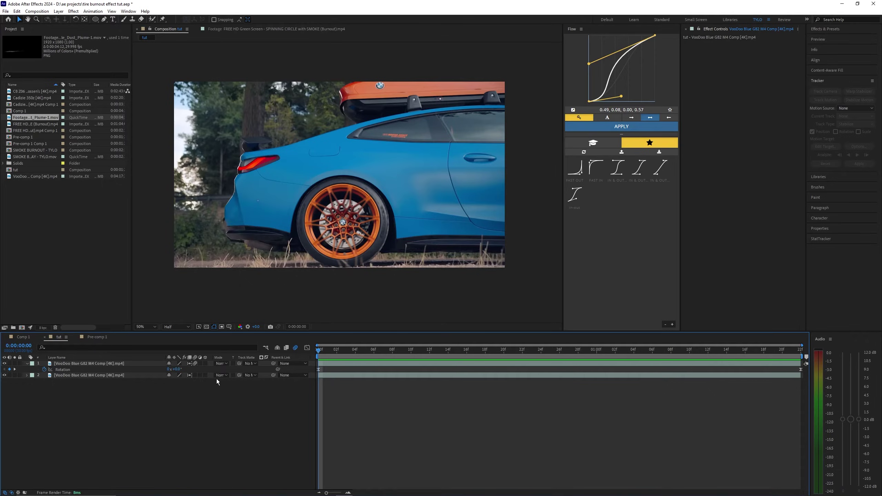
{"action": "left_click", "coordinate": [30, 369]}
{"action": "left_click", "coordinate": [27, 363]}
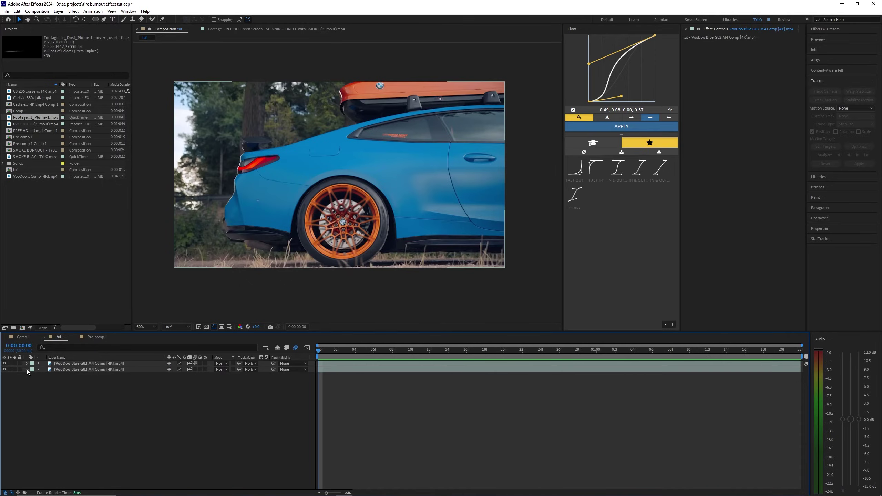
{"action": "left_click", "coordinate": [27, 369]}
{"action": "left_click", "coordinate": [27, 369]}
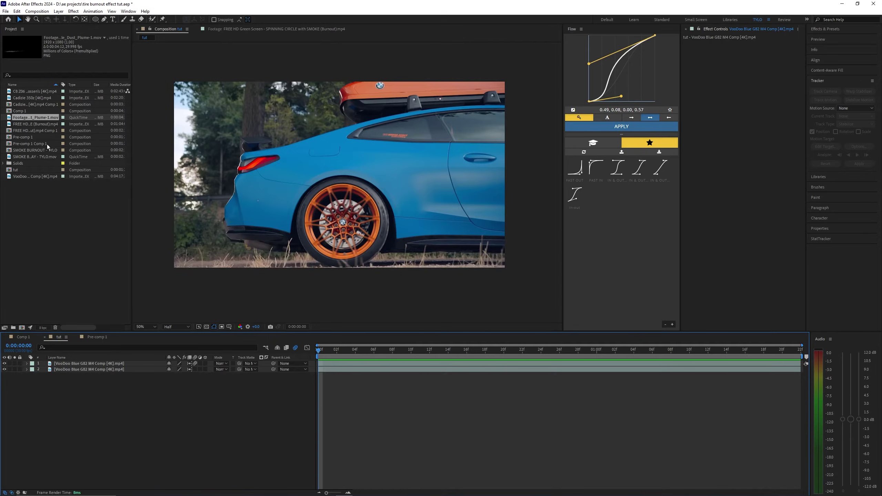
Step: Add SMOKE BURNOUT OVERLAY - TYLO.mov above the car layers and position its smoke over the rear wheel at 0:00:01:00
{"action": "left_click_drag", "start_coordinate": [27, 156], "coordinate": [52, 363]}
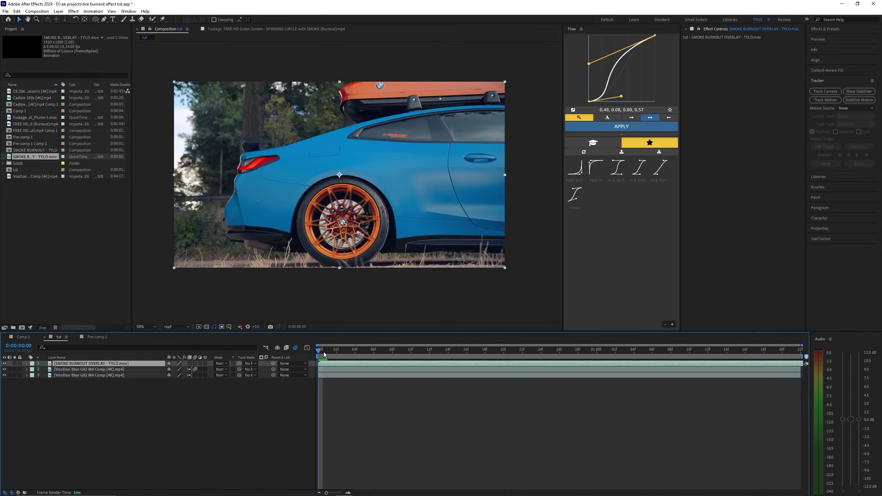
{"action": "left_click_drag", "start_coordinate": [322, 352], "coordinate": [597, 351]}
{"action": "left_click_drag", "start_coordinate": [225, 230], "coordinate": [310, 244]}
Step: Scale the smoke overlay up to about 166% and nudge it so the smoke wraps around the rear wheel
{"action": "key", "text": "s"}
{"action": "mouse_move", "coordinate": [176, 368]}
{"action": "left_mouse_down"}
{"action": "mouse_move", "coordinate": [212, 369]}
{"action": "mouse_move", "coordinate": [183, 369]}
{"action": "left_mouse_up"}
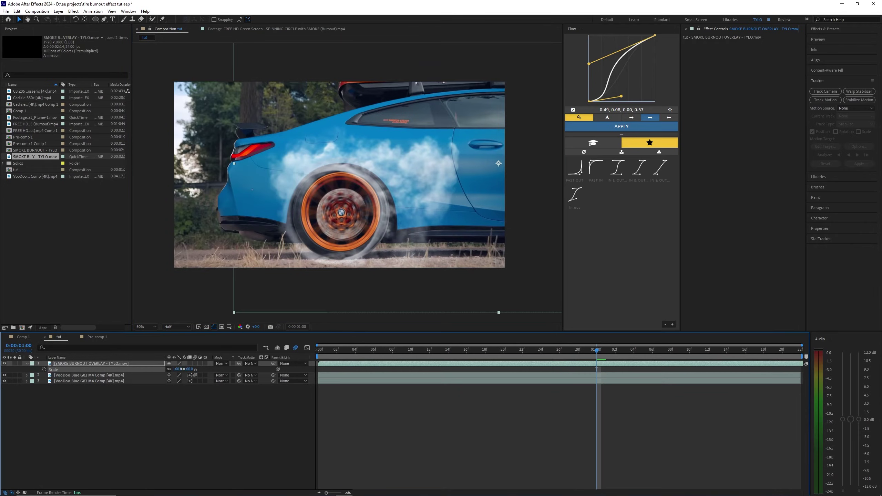
{"action": "right_click", "coordinate": [183, 368]}
{"action": "key", "text": "Escape"}
{"action": "mouse_move", "coordinate": [349, 247]}
{"action": "left_mouse_down"}
{"action": "mouse_move", "coordinate": [359, 242]}
{"action": "mouse_move", "coordinate": [339, 245]}
{"action": "left_mouse_up"}
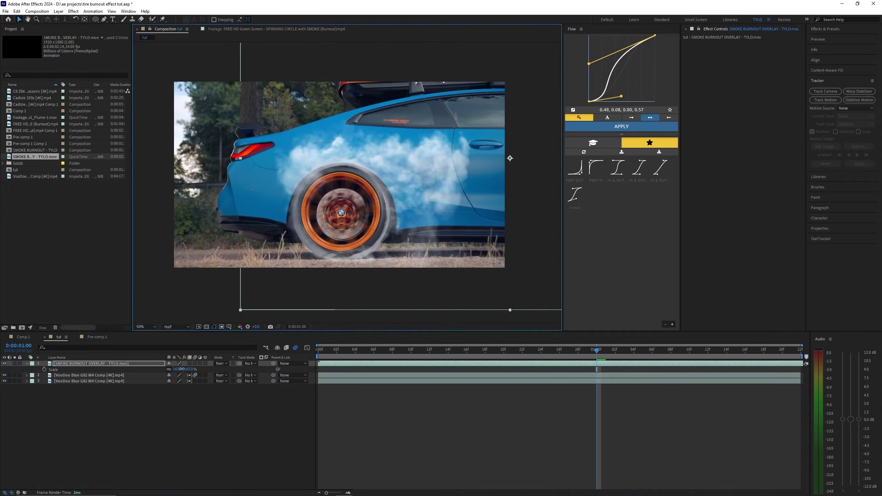
{"action": "left_click_drag", "start_coordinate": [182, 369], "coordinate": [186, 369]}
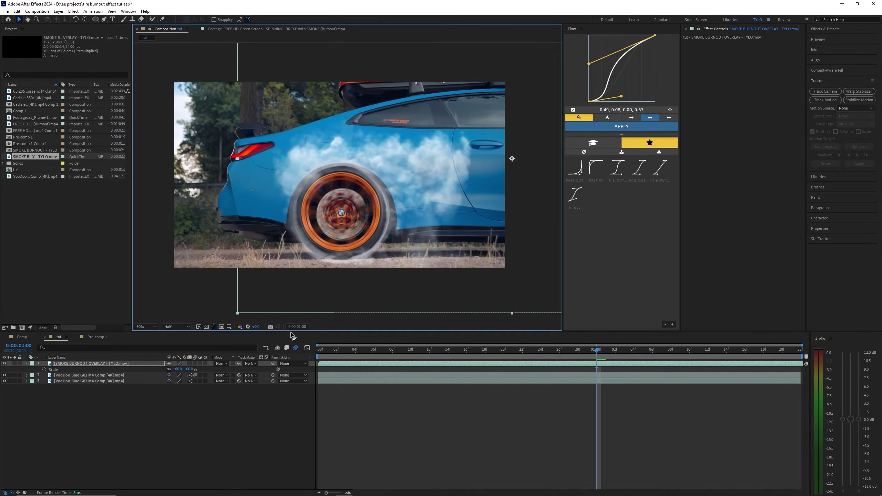
Step: Keyframe the smoke overlay's position at 0:00:01:00, and move the overlay slightly down to the tire at the first frame
{"action": "key", "text": "p"}
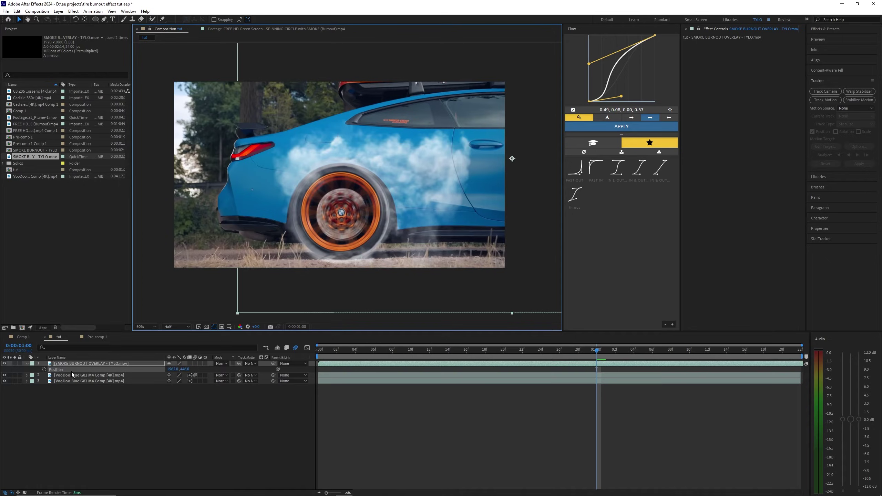
{"action": "left_click", "coordinate": [44, 369]}
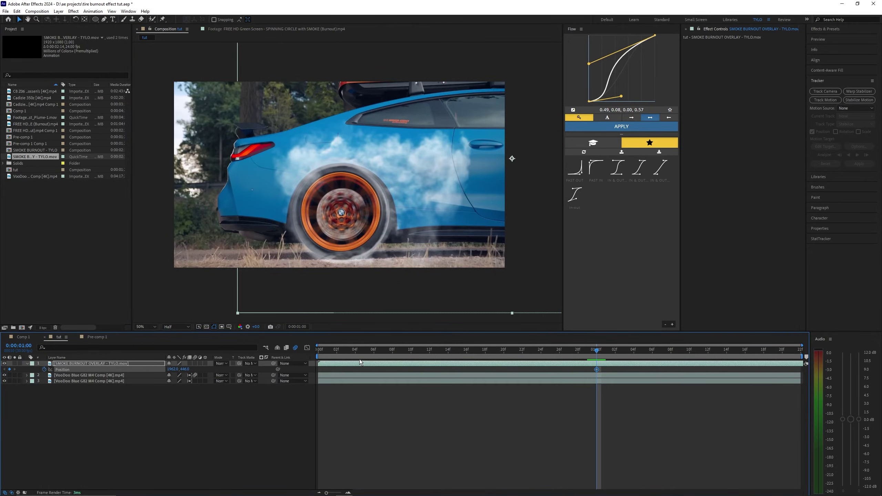
{"action": "left_click_drag", "start_coordinate": [357, 354], "coordinate": [285, 355]}
{"action": "left_click", "coordinate": [343, 268]}
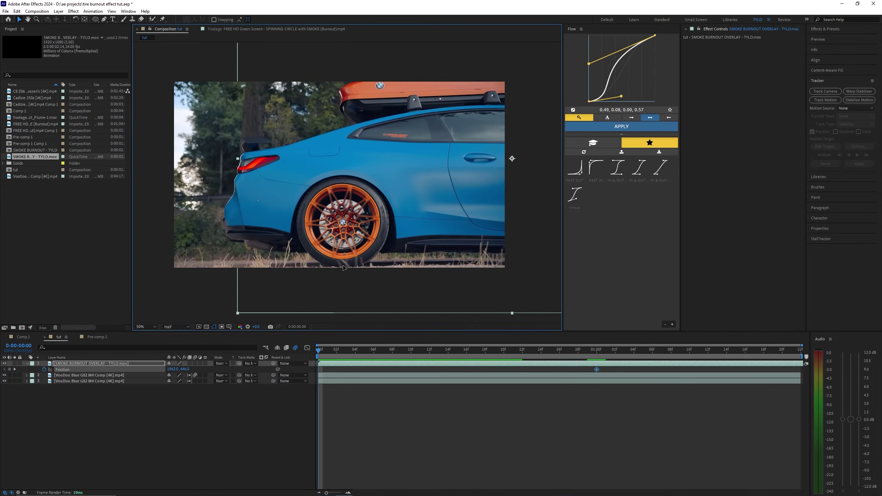
{"action": "left_click_drag", "start_coordinate": [343, 267], "coordinate": [343, 273]}
Step: Move the smoke overlay slightly right and up to follow the wheel at 0:00:01:21, and preview the effect from the start
{"action": "left_click_drag", "start_coordinate": [320, 352], "coordinate": [350, 344]}
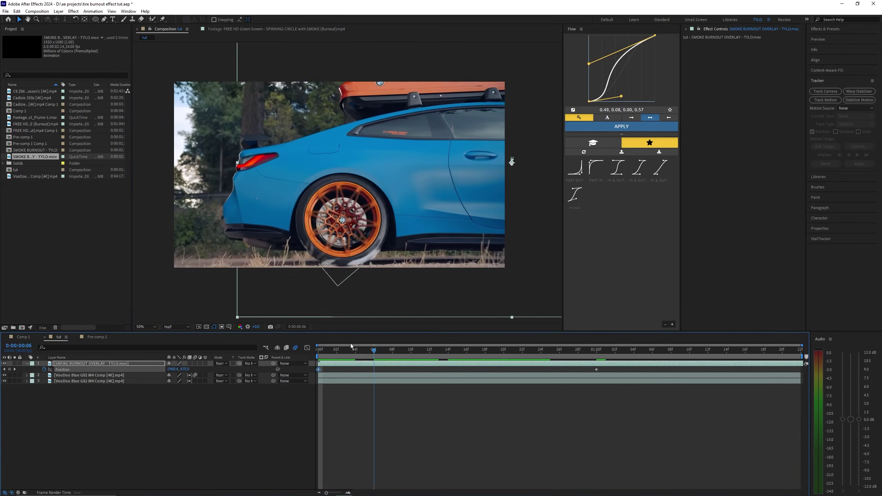
{"action": "key", "text": "space"}
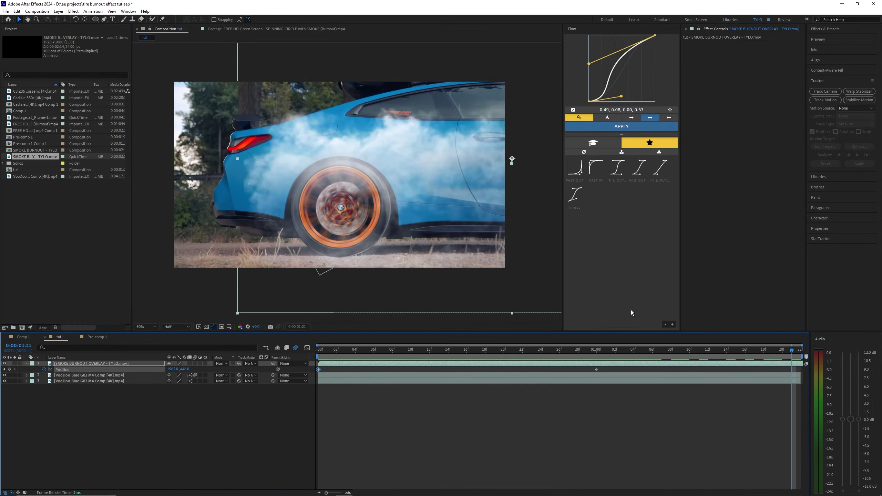
{"action": "left_click_drag", "start_coordinate": [350, 234], "coordinate": [356, 232]}
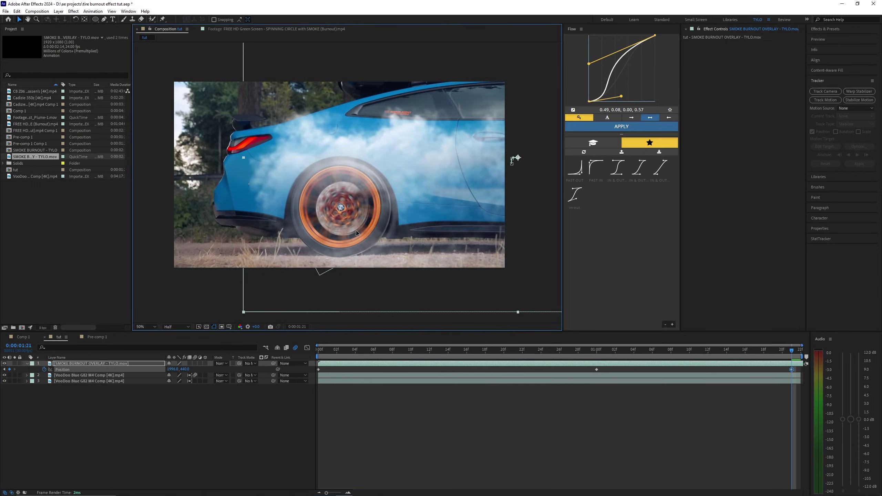
{"action": "left_click", "coordinate": [317, 350]}
{"action": "left_click", "coordinate": [392, 419]}
{"action": "key", "text": "space"}
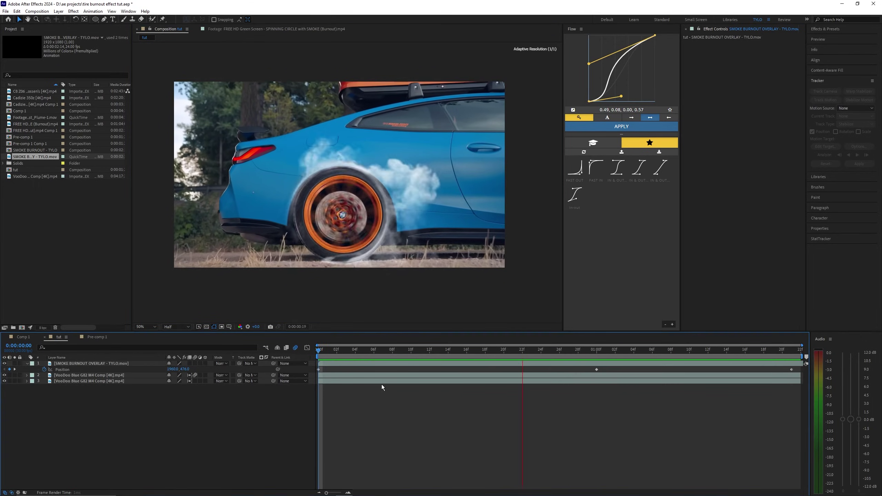
{"action": "left_click", "coordinate": [376, 308]}
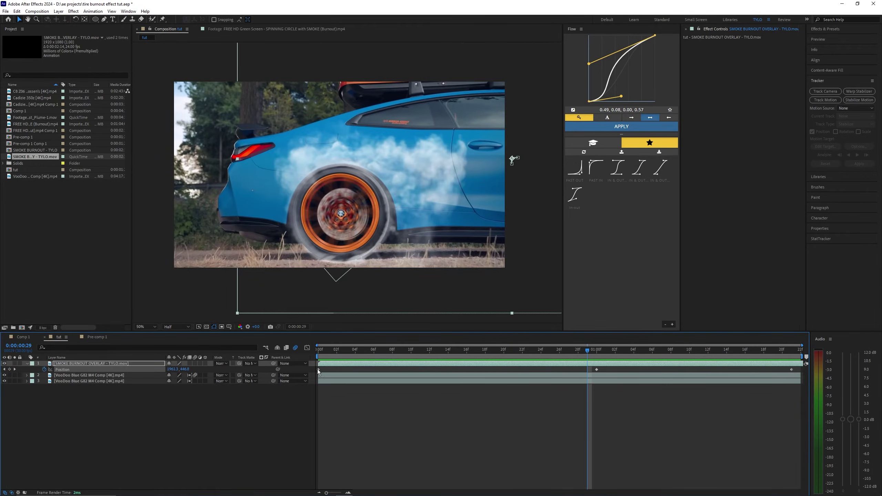
Step: Retime the smoke overlay's position keyframes, moving the last one to the composition's end and the middle one to 0:00:00:26
{"action": "left_click_drag", "start_coordinate": [483, 351], "coordinate": [317, 351]}
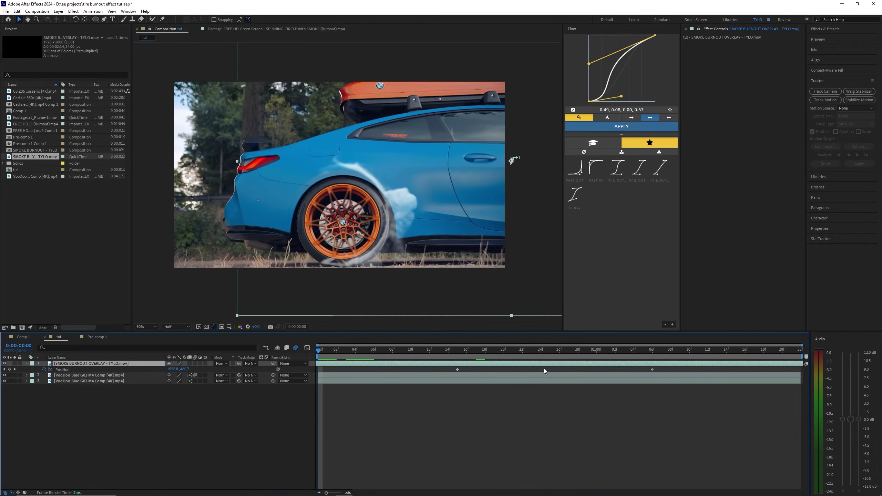
{"action": "left_click_drag", "start_coordinate": [652, 370], "coordinate": [780, 378]}
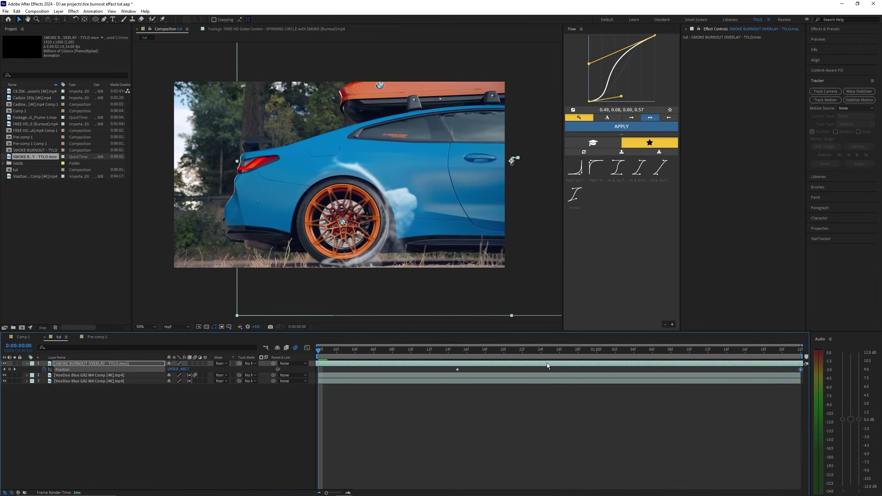
{"action": "left_click_drag", "start_coordinate": [457, 369], "coordinate": [559, 369]}
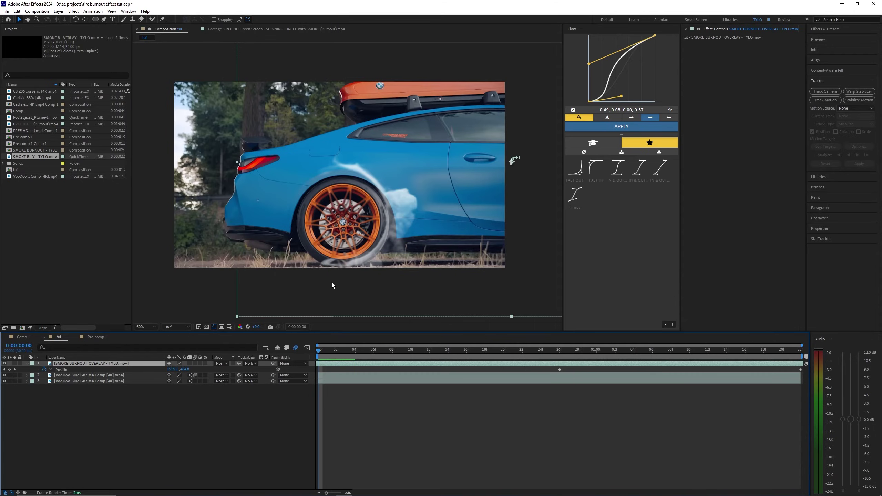
Step: Nudge the smoke overlay slightly down and right at the first frame, and preview the motion
{"action": "left_click_drag", "start_coordinate": [327, 264], "coordinate": [328, 265]}
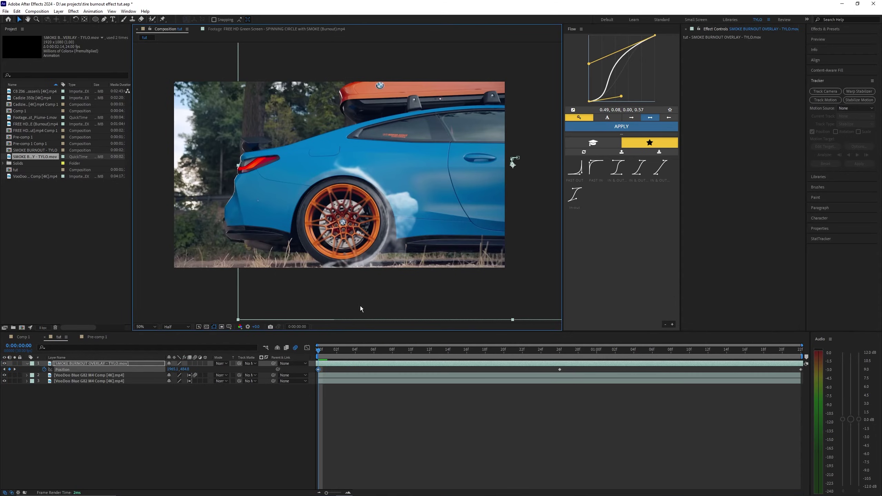
{"action": "key", "text": "space"}
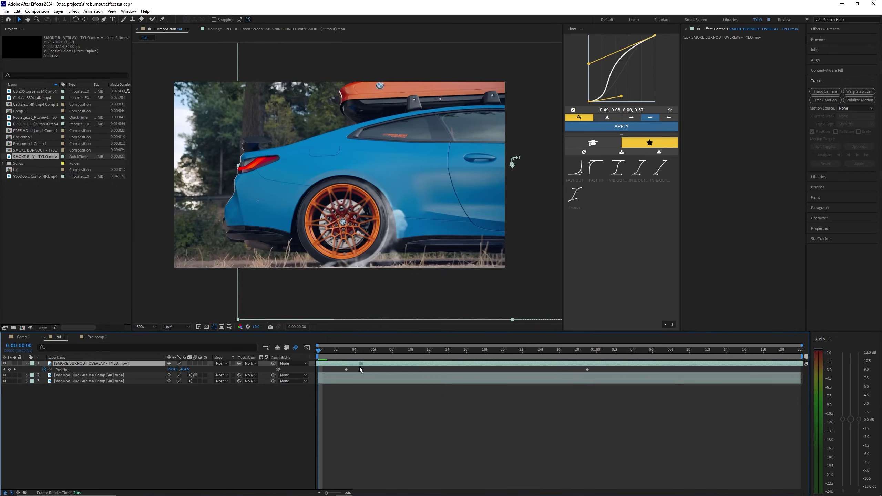
{"action": "key", "text": "space"}
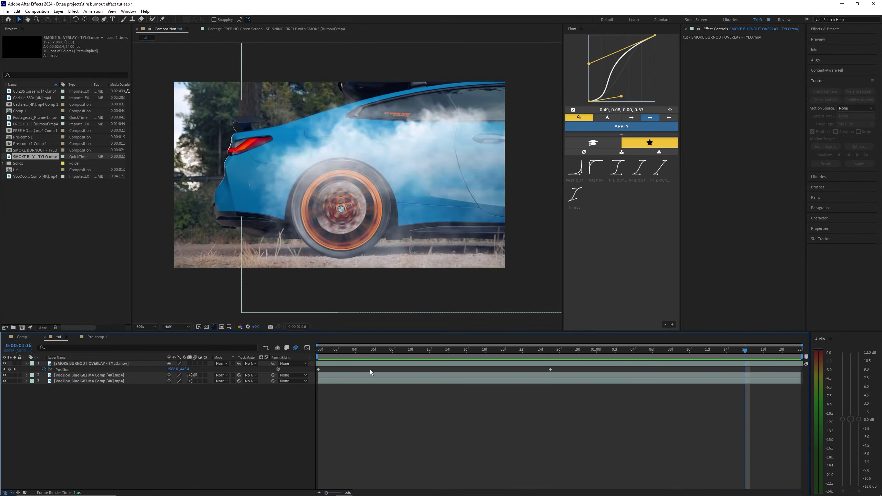
Step: Apply the Tint effect to the SMOKE BURNOUT OVERLAY layer, viewing the frame at 0:00:01:00
{"action": "left_click", "coordinate": [369, 365]}
{"action": "left_click_drag", "start_coordinate": [374, 350], "coordinate": [597, 353]}
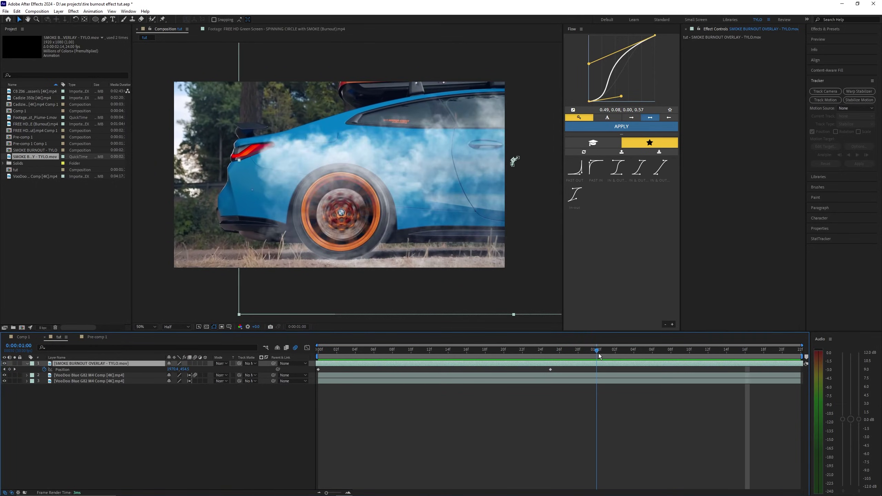
{"action": "left_click", "coordinate": [825, 29]}
{"action": "left_click", "coordinate": [829, 38]}
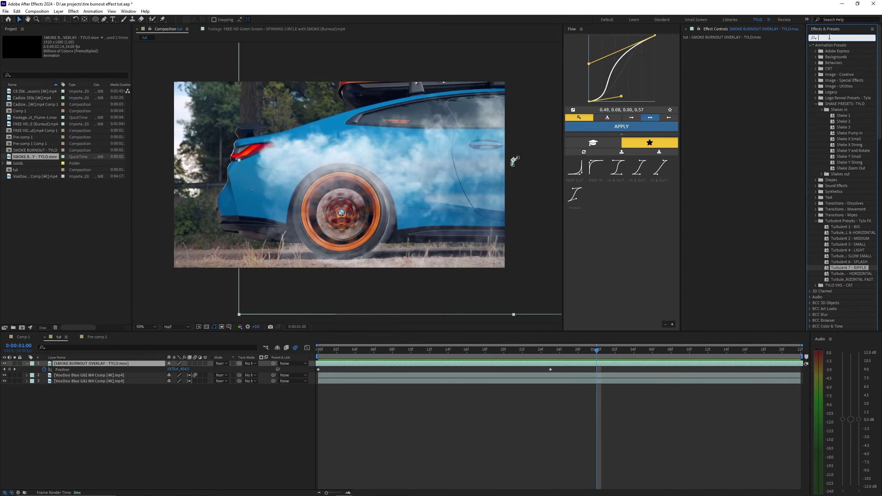
{"action": "type", "text": "tint"}
{"action": "left_click_drag", "start_coordinate": [835, 87], "coordinate": [725, 156]}
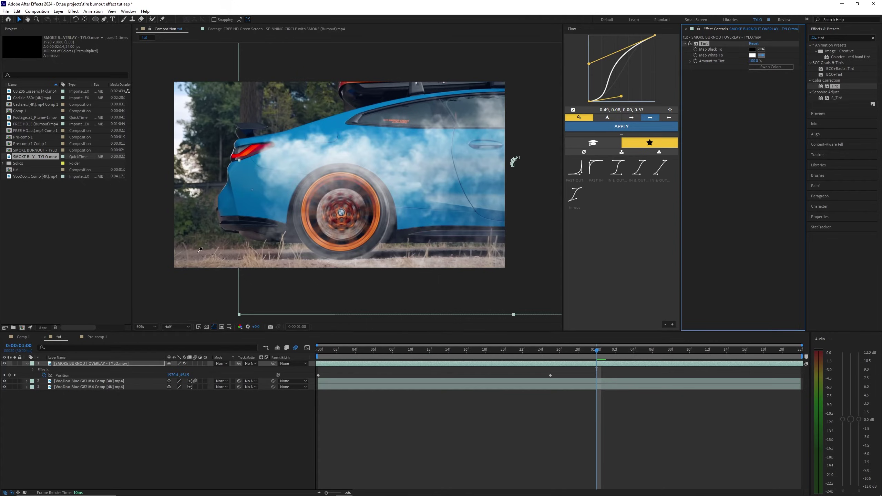
Step: Sample the tint's Map White To color from the dusty ground behind the rear wheel, and set Amount to Tint to 40%
{"action": "left_click", "coordinate": [244, 253]}
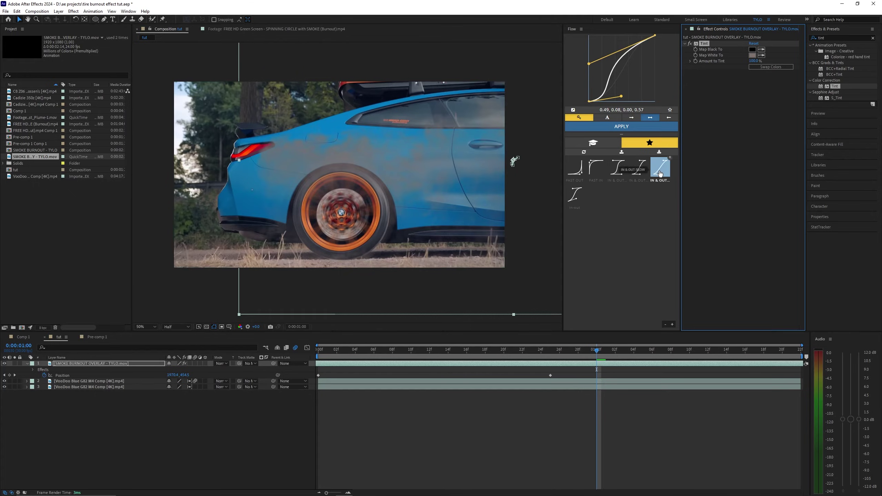
{"action": "left_click", "coordinate": [753, 61]}
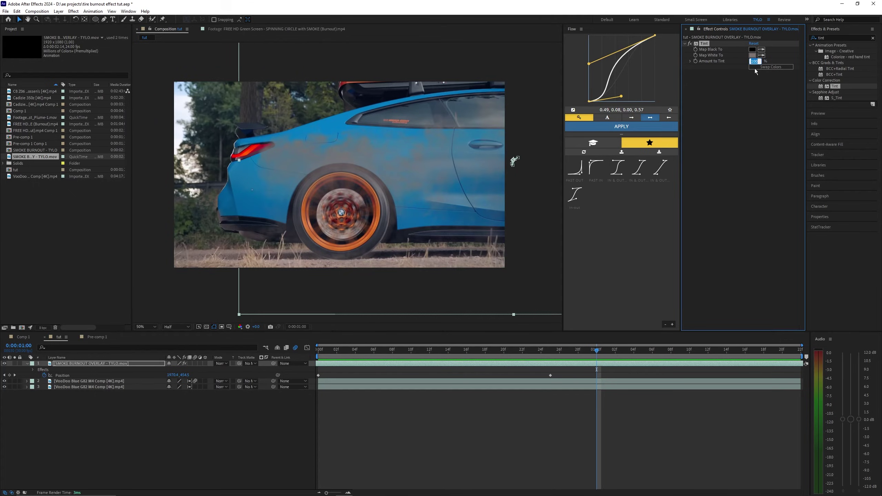
{"action": "type", "text": "30"}
{"action": "key", "text": "Return"}
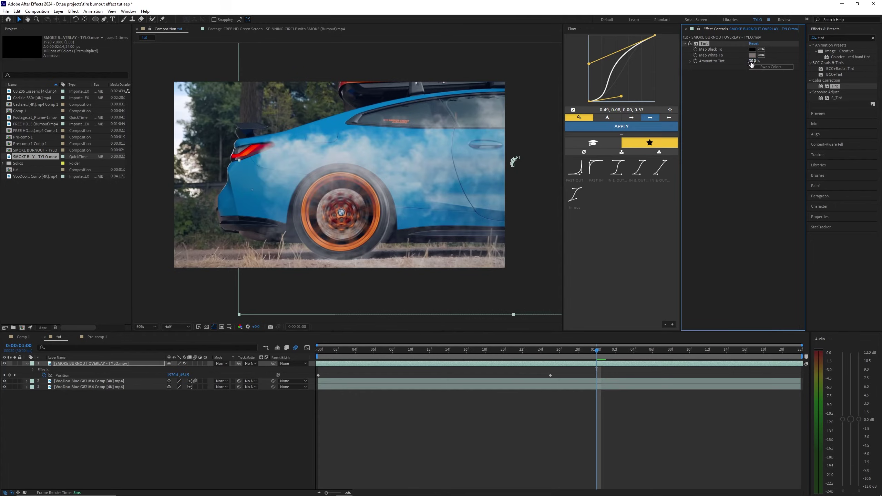
{"action": "left_click_drag", "start_coordinate": [751, 65], "coordinate": [753, 64]}
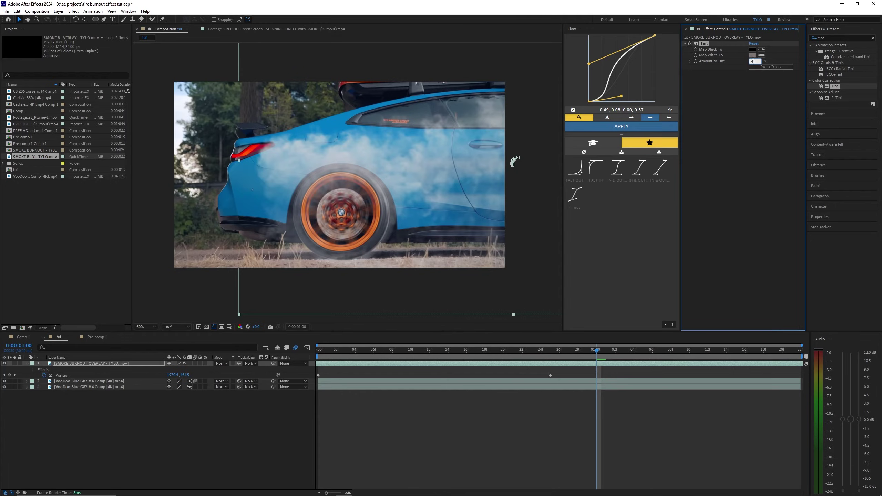
Step: Try black as the tint's Map White To color, and undo it
{"action": "left_click", "coordinate": [752, 56]}
{"action": "left_click_drag", "start_coordinate": [467, 278], "coordinate": [409, 325]}
{"action": "left_click", "coordinate": [611, 237]}
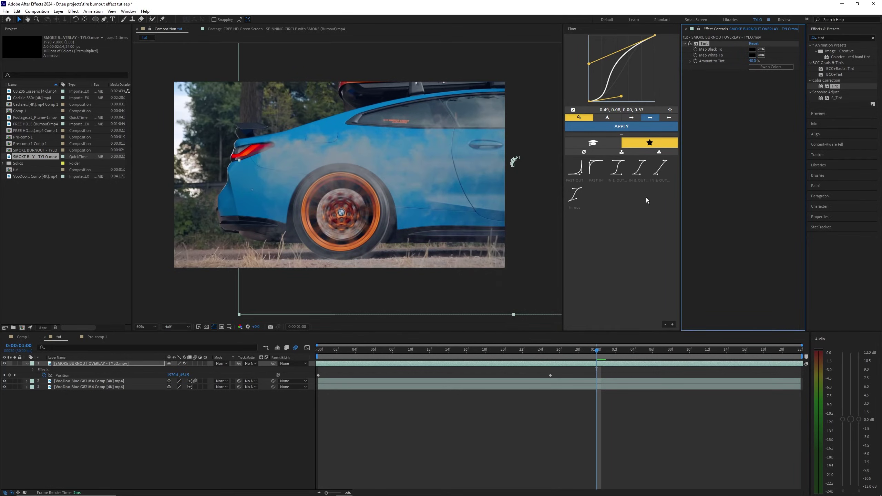
{"action": "key", "text": "ctrl+z"}
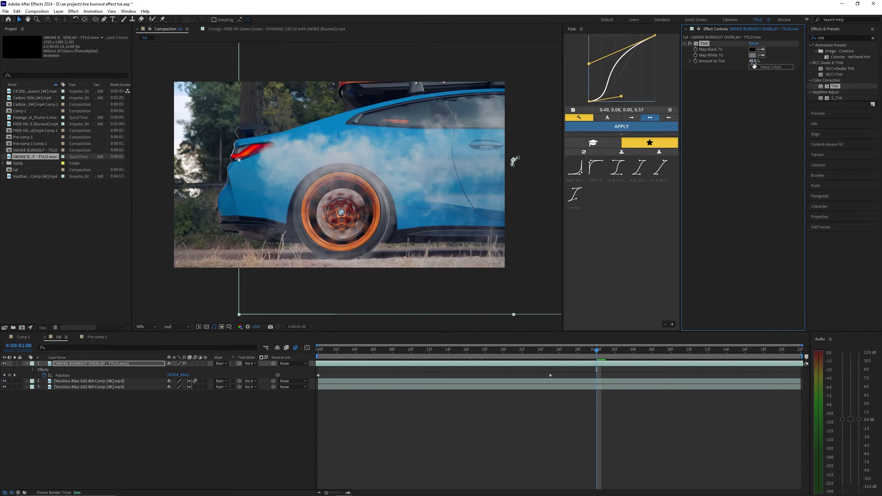
Step: Toggle the Tint effect off and on to compare the smoke's color with and without it
{"action": "left_click", "coordinate": [691, 44]}
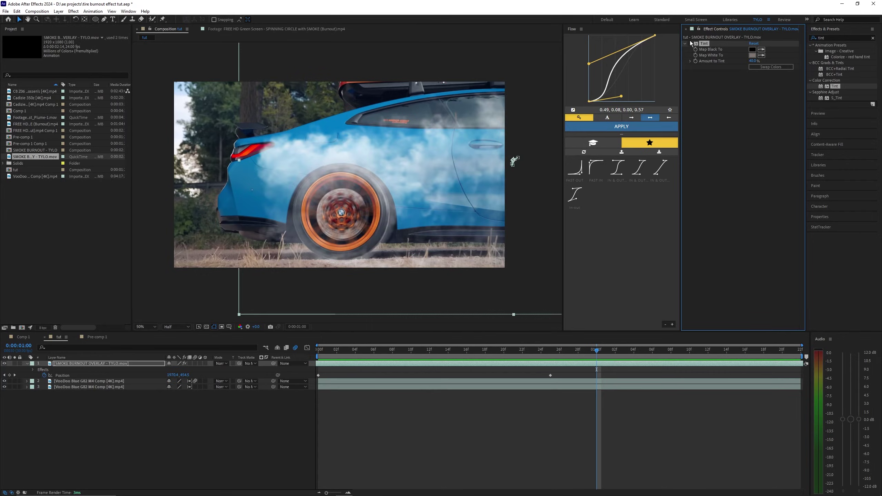
{"action": "left_click", "coordinate": [690, 43]}
{"action": "left_click", "coordinate": [690, 43]}
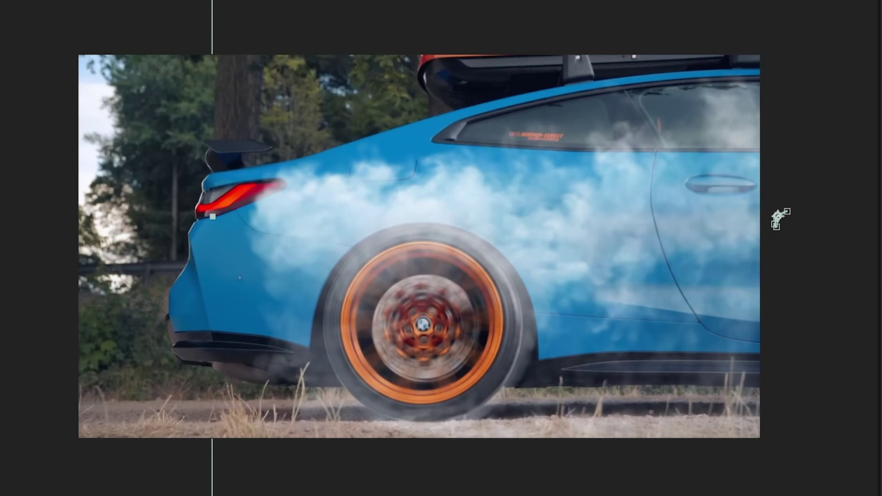
{"action": "left_click", "coordinate": [690, 44]}
{"action": "left_click", "coordinate": [691, 44]}
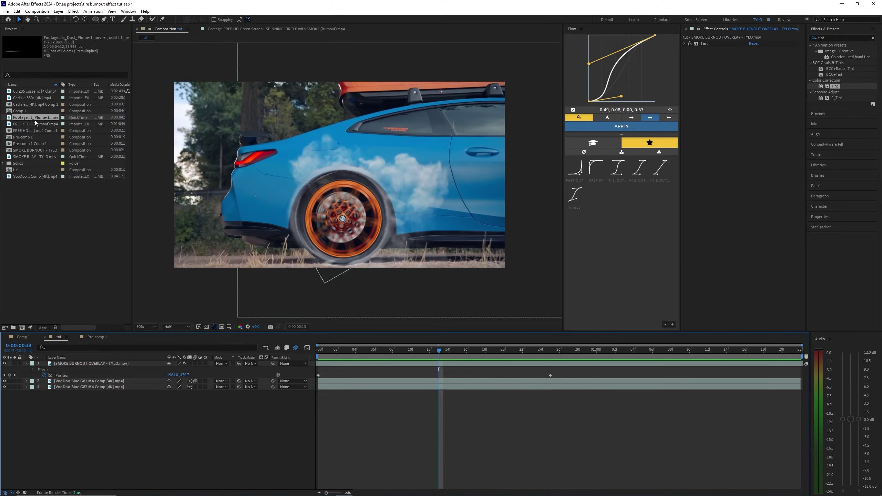
Step: Add FootageCrate-Loopable_Dust_Plume-1.mov above all layers and shift it down toward the ground below the rear wheel
{"action": "left_click_drag", "start_coordinate": [35, 118], "coordinate": [74, 362]}
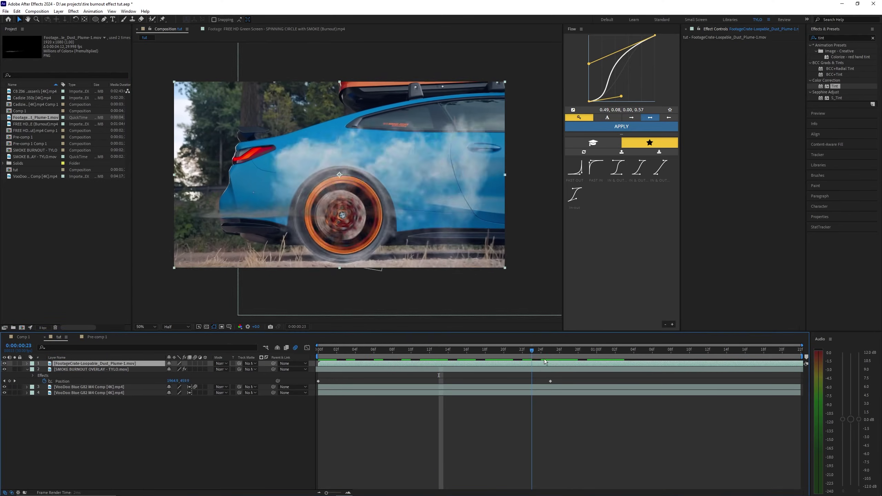
{"action": "key", "text": "Page_Down"}
{"action": "key", "text": "Page_Down"}
{"action": "key", "text": "Page_Down"}
{"action": "key", "text": "Page_Down"}
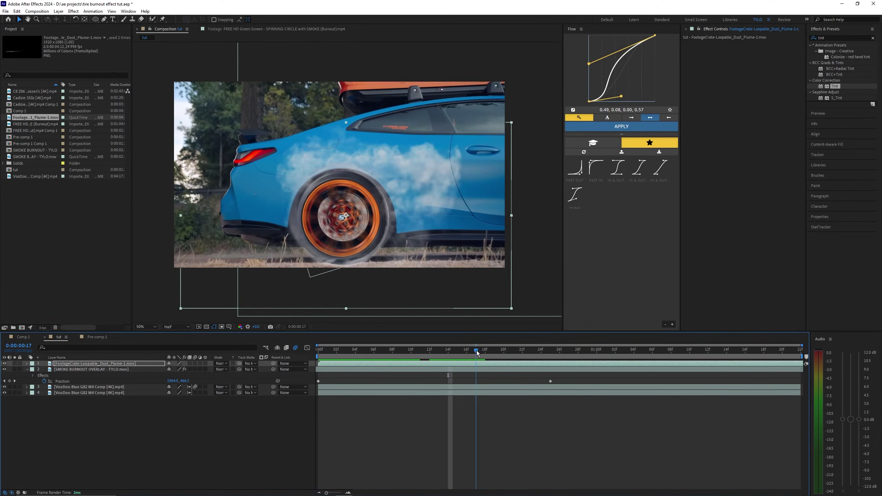
{"action": "left_click_drag", "start_coordinate": [249, 265], "coordinate": [184, 262]}
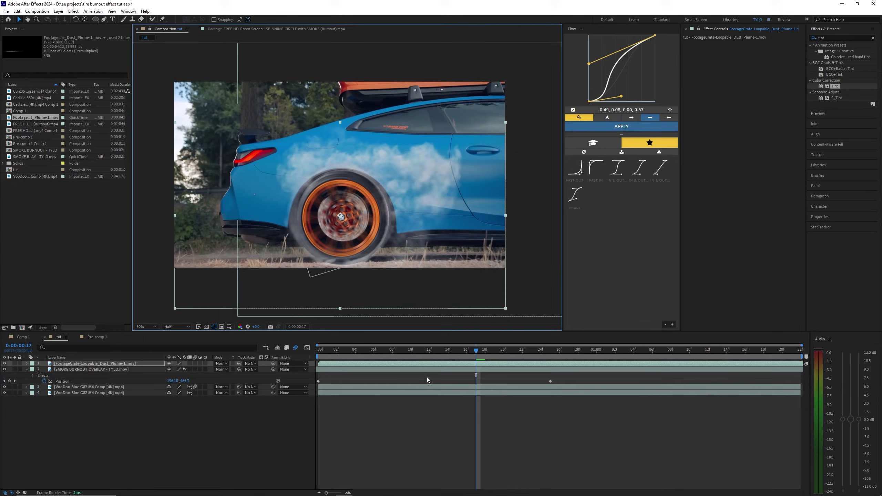
Step: Flip the dust plume horizontally, move it behind the rear wheel, and scale it up to 172%
{"action": "right_click", "coordinate": [487, 364]}
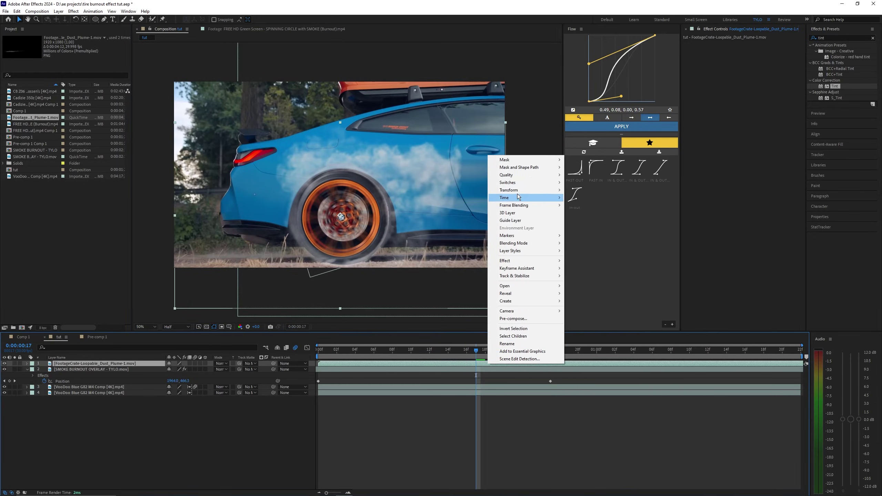
{"action": "mouse_move", "coordinate": [519, 190]}
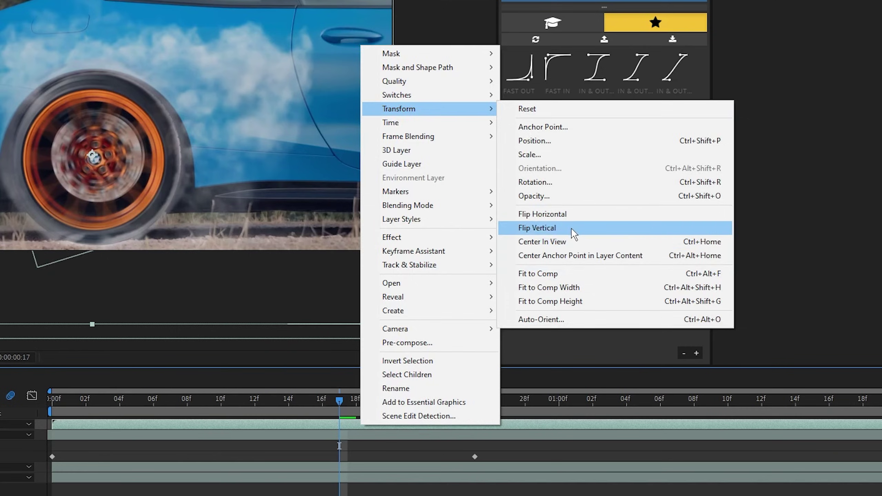
{"action": "left_click", "coordinate": [587, 255]}
{"action": "left_click_drag", "start_coordinate": [124, 170], "coordinate": [101, 181]}
{"action": "key", "text": "s"}
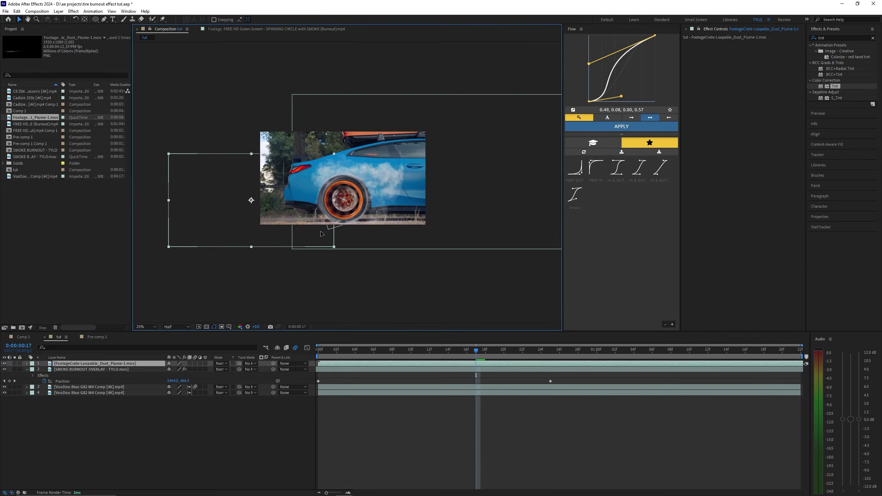
{"action": "left_click", "coordinate": [179, 369]}
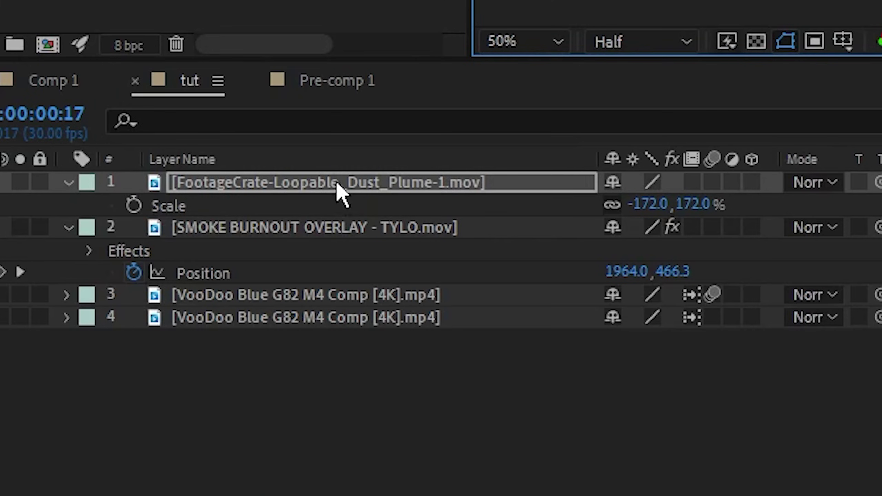
Step: Place the dust plume layer between the two VooDoo Blue G82 M4 car layers and adjust its position slightly
{"action": "left_click_drag", "start_coordinate": [96, 364], "coordinate": [91, 391]}
{"action": "left_click_drag", "start_coordinate": [315, 292], "coordinate": [315, 302]}
{"action": "left_click", "coordinate": [74, 382]}
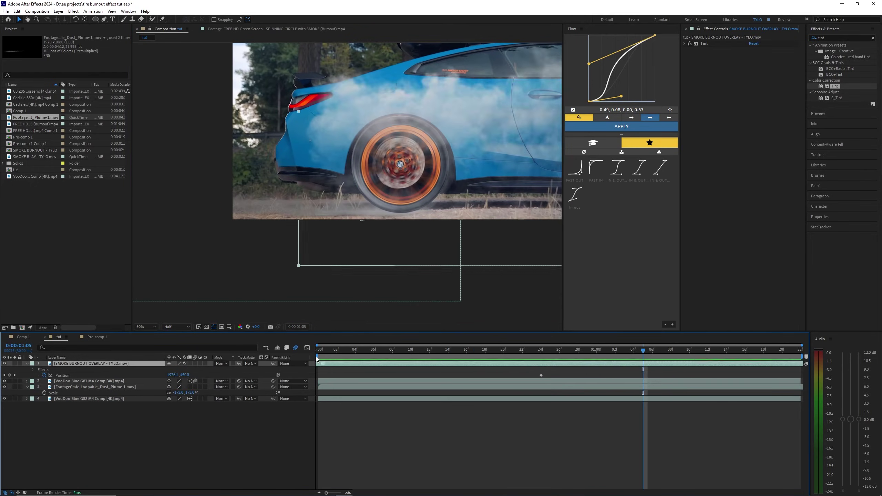
Step: Time-stretch the dust plume with a stretch factor of 50, and preview the result from the start
{"action": "right_click", "coordinate": [328, 387]}
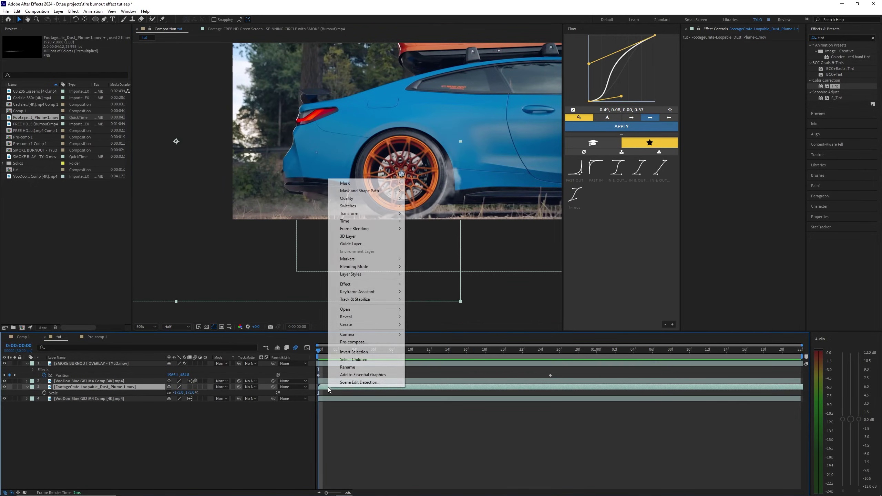
{"action": "mouse_move", "coordinate": [348, 221]}
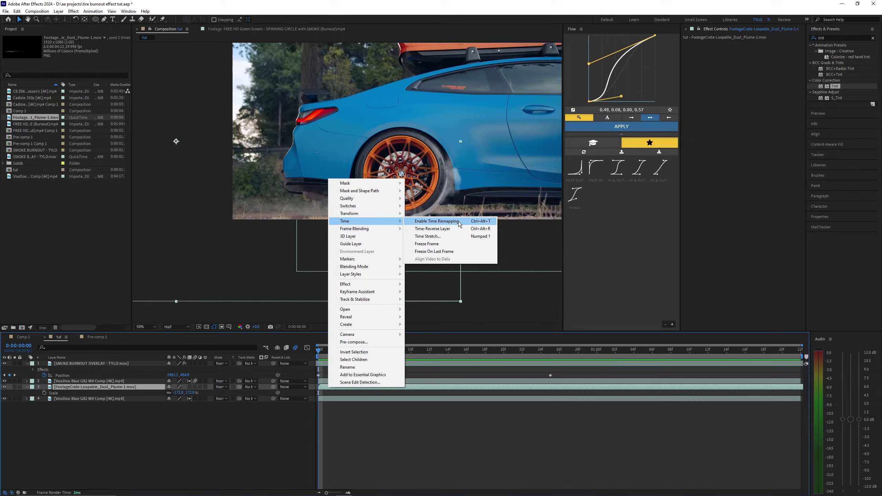
{"action": "left_click", "coordinate": [448, 236]}
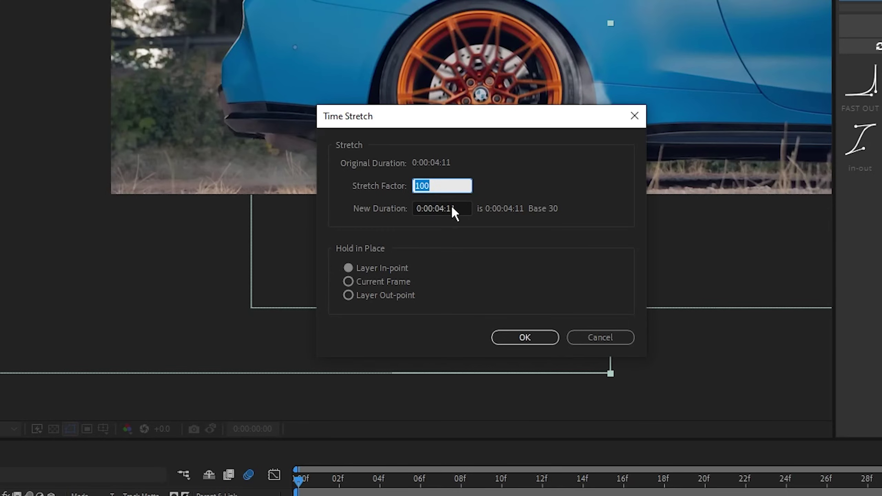
{"action": "type", "text": "50"}
{"action": "key", "text": "Return"}
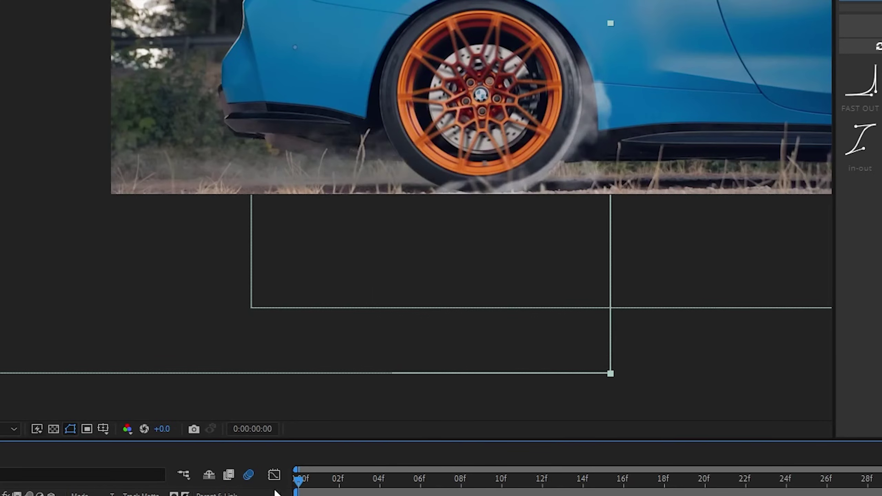
{"action": "key", "text": "space"}
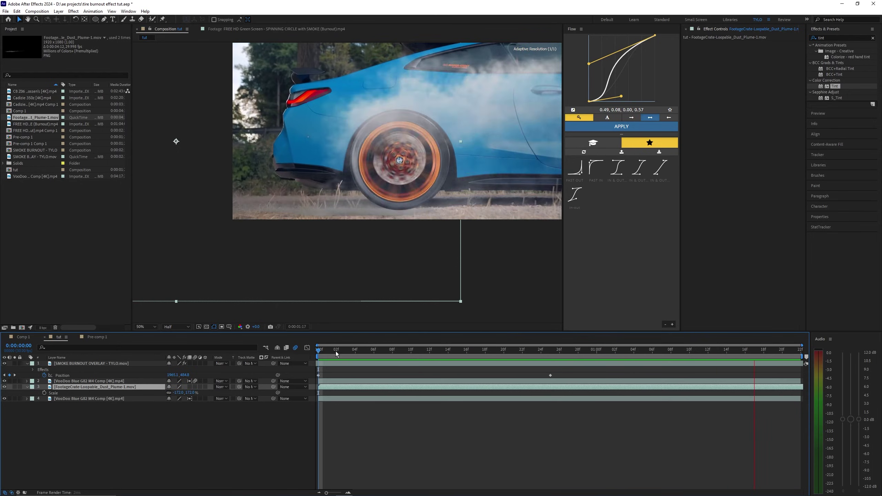
{"action": "key", "text": "space"}
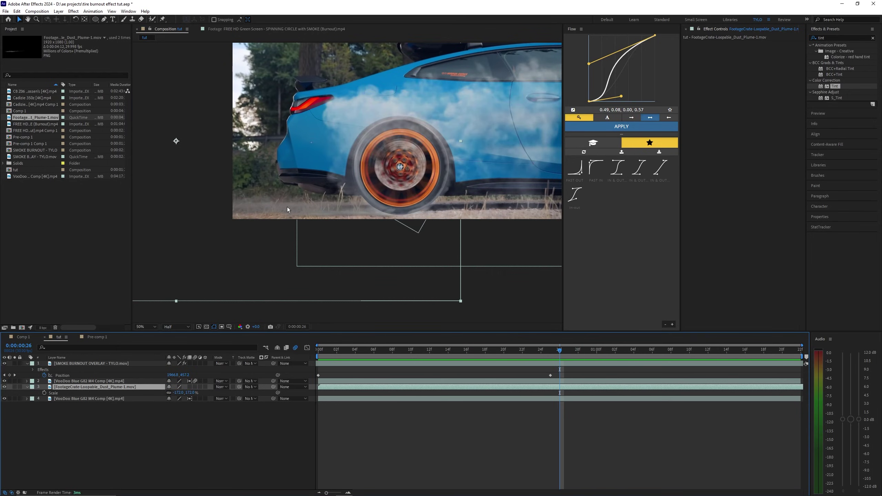
Step: Keyframe the dust plume's position at 0:00:00:26, move it slightly up and right near the composition's end, and preview from the start
{"action": "mouse_move", "coordinate": [287, 208]}
{"action": "left_mouse_down"}
{"action": "mouse_move", "coordinate": [267, 212]}
{"action": "mouse_move", "coordinate": [283, 208]}
{"action": "left_mouse_up"}
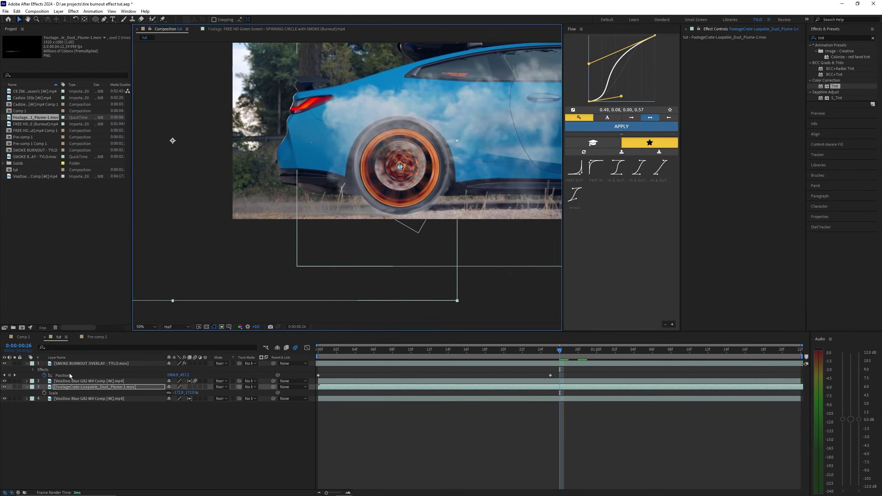
{"action": "key", "text": "p"}
{"action": "left_click", "coordinate": [45, 393]}
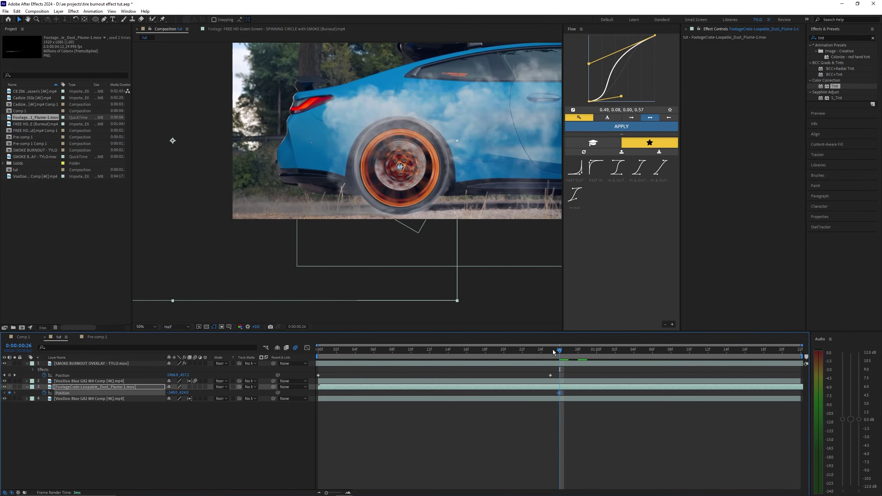
{"action": "left_click_drag", "start_coordinate": [556, 350], "coordinate": [794, 361]}
{"action": "mouse_move", "coordinate": [327, 216]}
{"action": "left_mouse_down"}
{"action": "mouse_move", "coordinate": [318, 212]}
{"action": "mouse_move", "coordinate": [330, 210]}
{"action": "left_mouse_up"}
{"action": "left_click_drag", "start_coordinate": [322, 351], "coordinate": [306, 354]}
{"action": "key", "text": "space"}
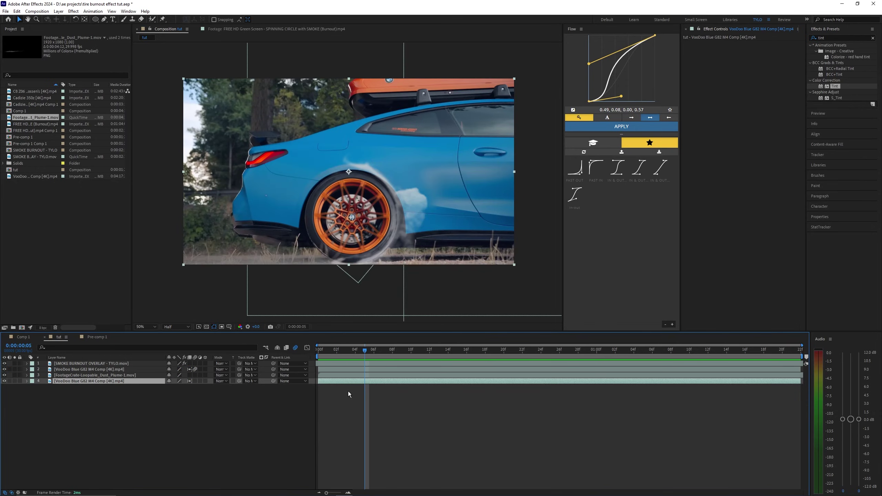
Step: Pre-compose all four layers of the tut composition, moving all attributes into the new composition, and preview the result
{"action": "key", "text": "ctrl+a"}
{"action": "right_click", "coordinate": [338, 362]}
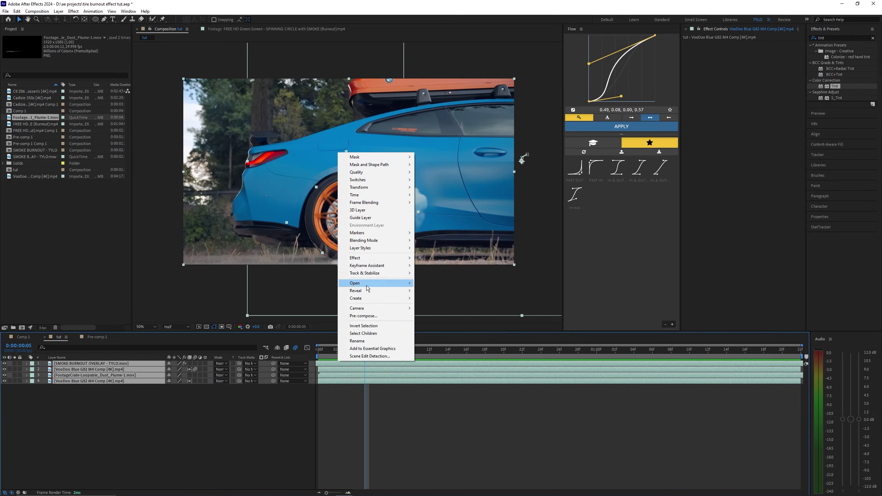
{"action": "left_click", "coordinate": [364, 315]}
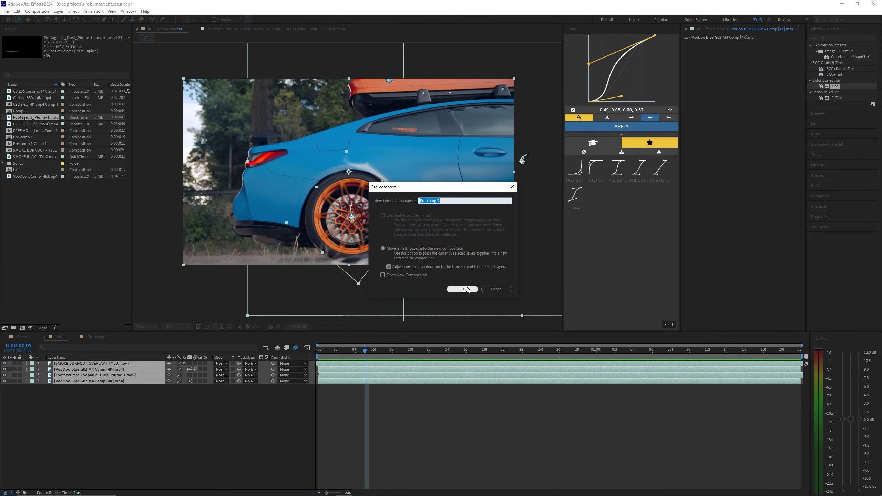
{"action": "left_click", "coordinate": [462, 289]}
{"action": "key", "text": "space"}
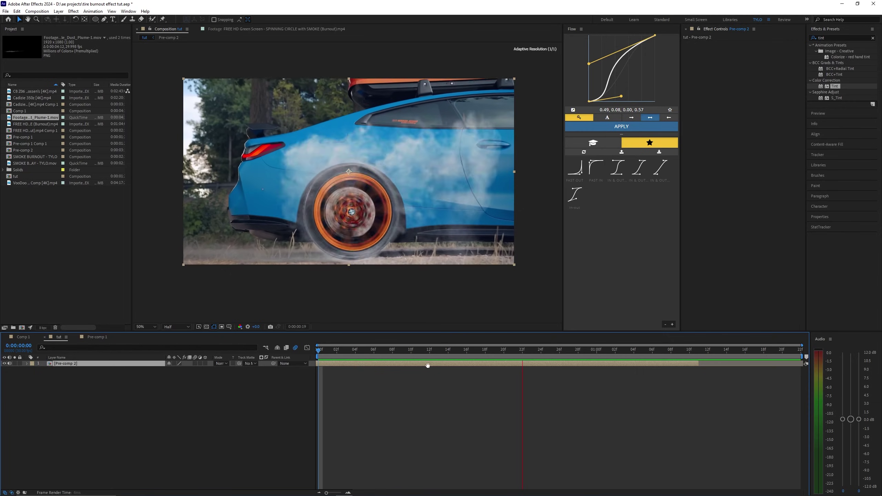
{"action": "left_click", "coordinate": [383, 350]}
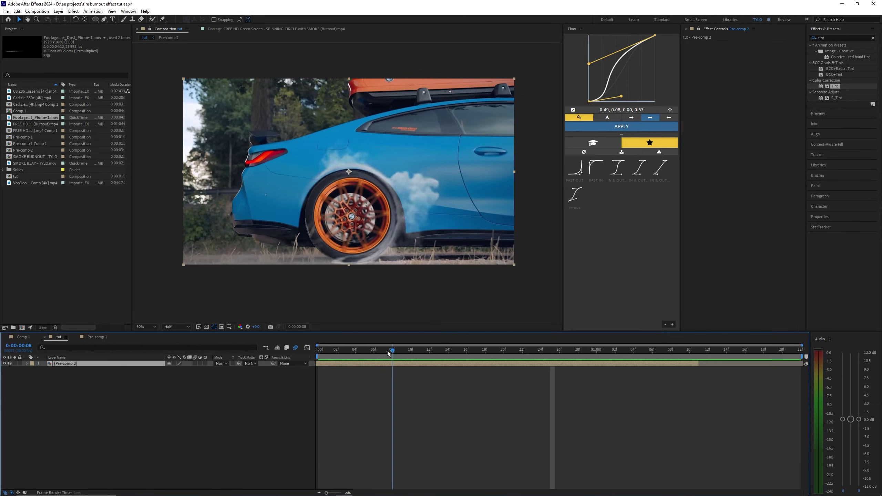
Step: Search the effects for shake, apply S_Shake to the pre-composed layer, and preview the shaking
{"action": "double_click", "coordinate": [818, 37]}
{"action": "type", "text": "shake"}
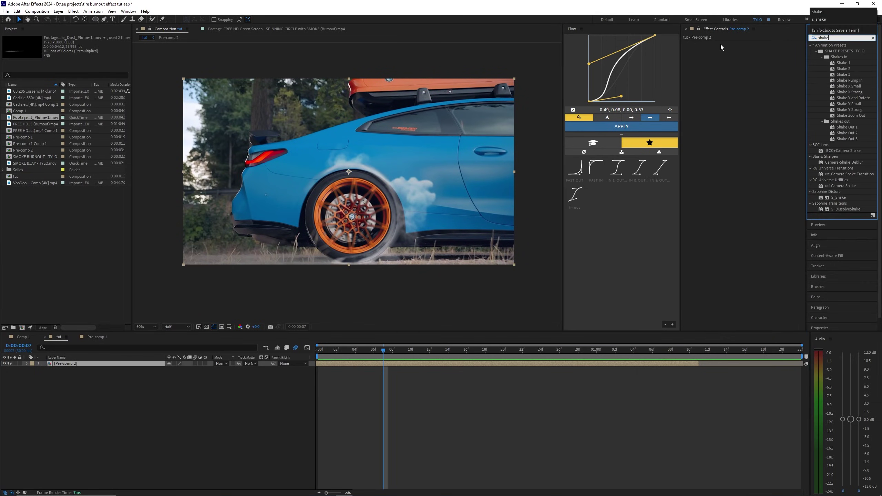
{"action": "left_click_drag", "start_coordinate": [838, 197], "coordinate": [743, 187]}
{"action": "left_click", "coordinate": [834, 188]}
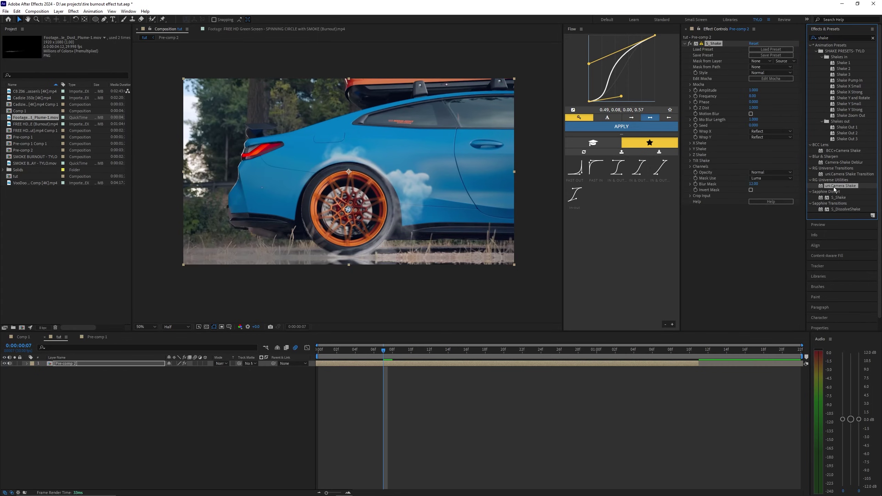
{"action": "left_click", "coordinate": [841, 162]}
{"action": "left_click", "coordinate": [390, 370]}
{"action": "left_click", "coordinate": [389, 364]}
{"action": "key", "text": "space"}
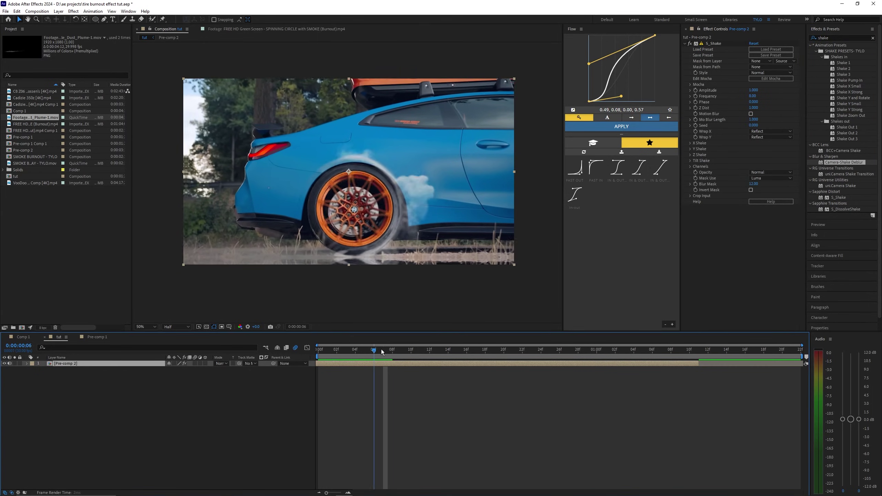
{"action": "left_click", "coordinate": [381, 349]}
{"action": "key", "text": "space"}
{"action": "key", "text": "space"}
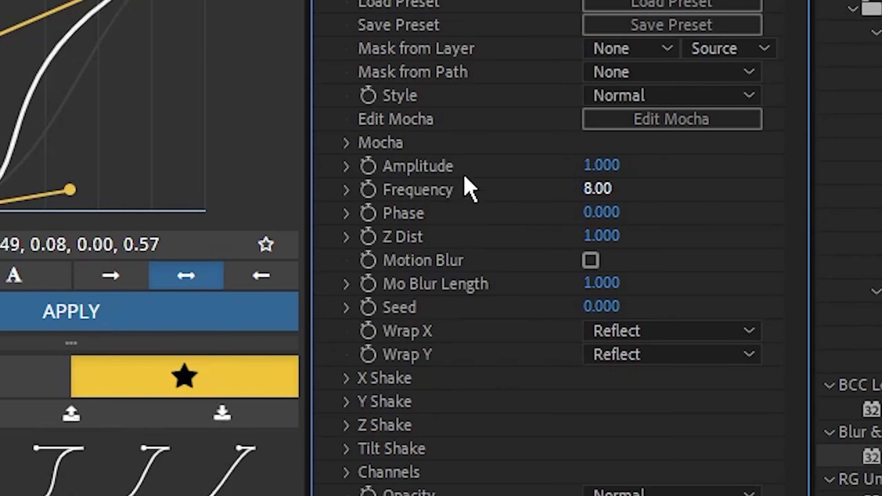
Step: Set the S_Shake amplitude to 0.1, keyframe it at 0:00:00:04, and reveal the keyframe in the timeline
{"action": "left_click", "coordinate": [751, 90]}
{"action": "type", "text": "0.1"}
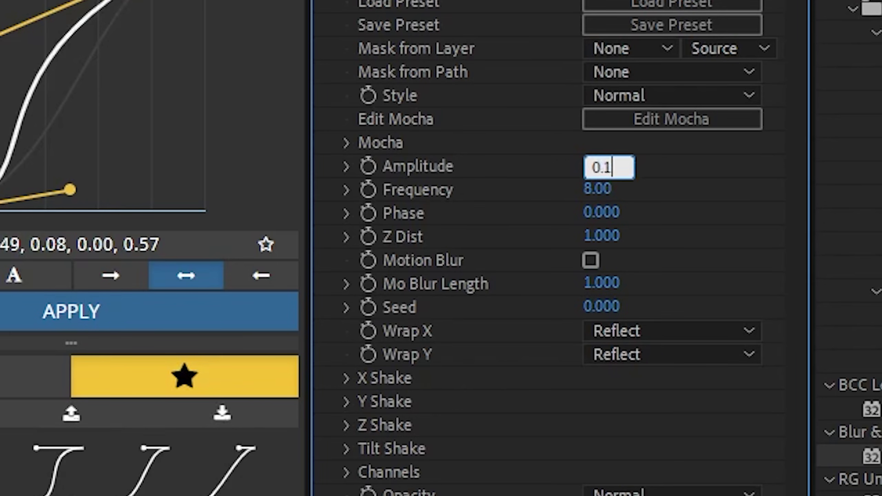
{"action": "key", "text": "Return"}
{"action": "left_click_drag", "start_coordinate": [382, 354], "coordinate": [354, 355]}
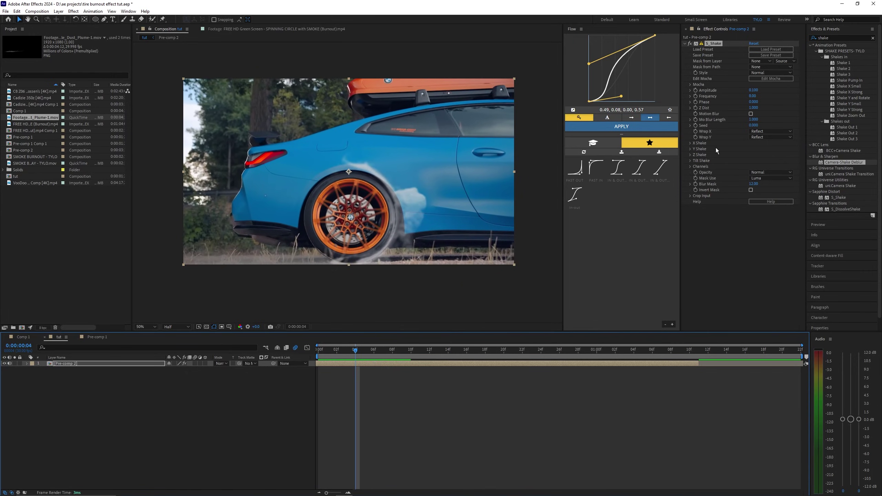
{"action": "left_click", "coordinate": [695, 90]}
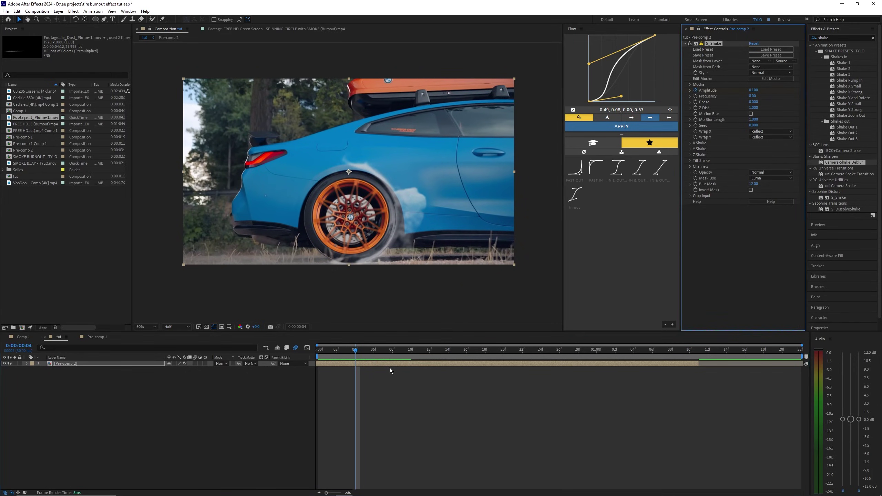
{"action": "left_click", "coordinate": [363, 364]}
{"action": "key", "text": "u"}
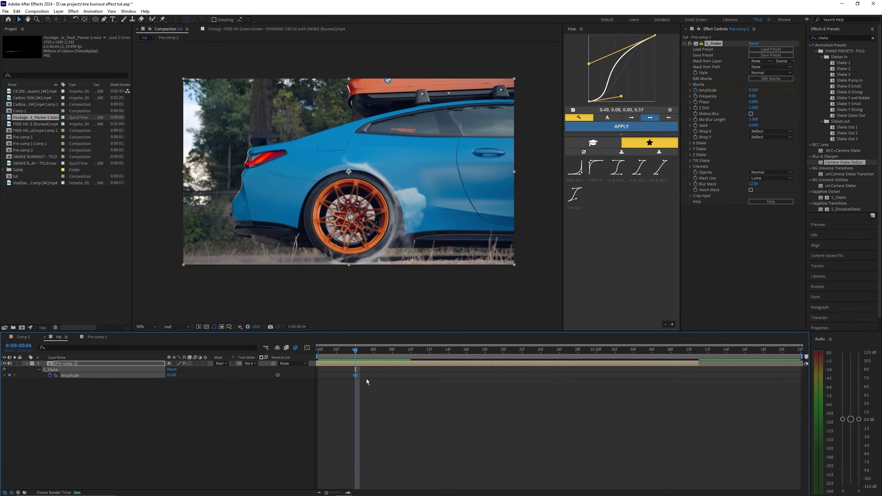
Step: Set the S_Shake amplitude to 1 at 0:00:00:23, and shift that keyframe toward the composition's end after previewing
{"action": "left_click_drag", "start_coordinate": [359, 354], "coordinate": [533, 362]}
{"action": "left_click", "coordinate": [753, 91]}
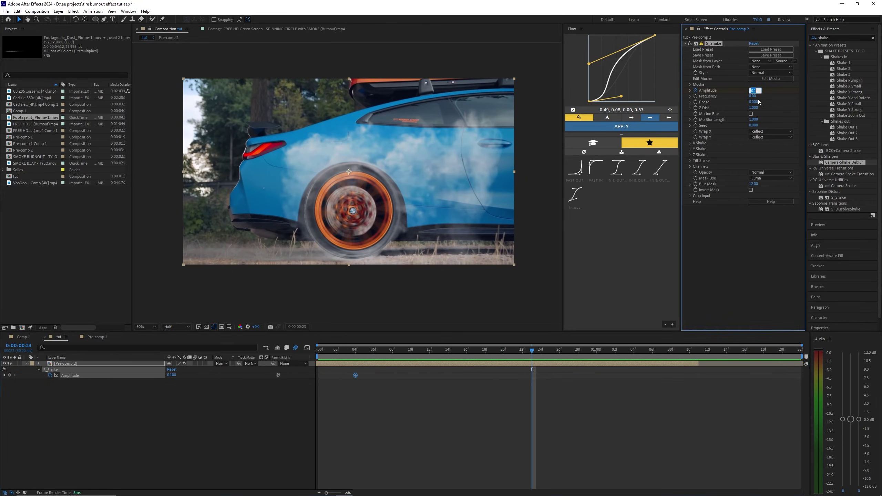
{"action": "key", "text": "Return"}
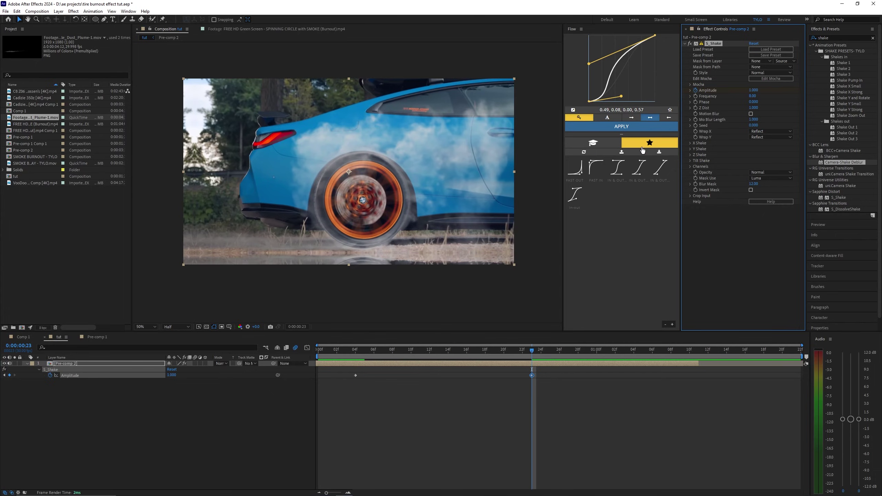
{"action": "key", "text": "space"}
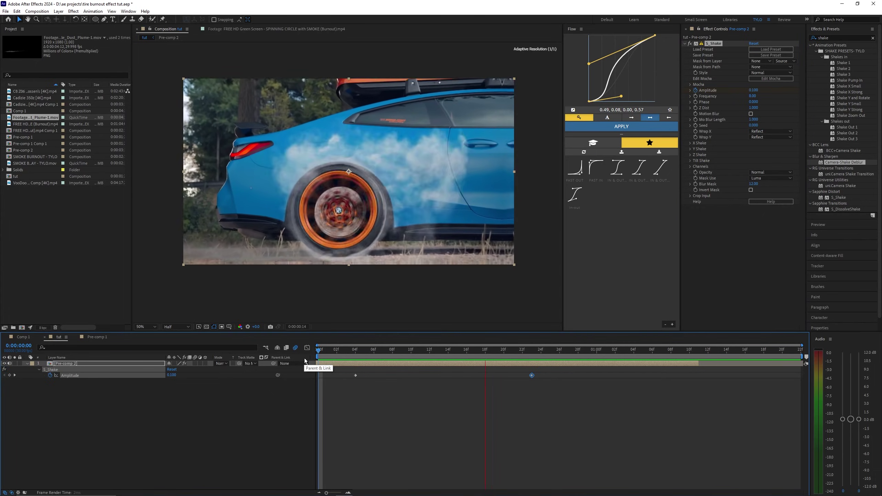
{"action": "left_click_drag", "start_coordinate": [541, 377], "coordinate": [633, 376]}
{"action": "key", "text": "space"}
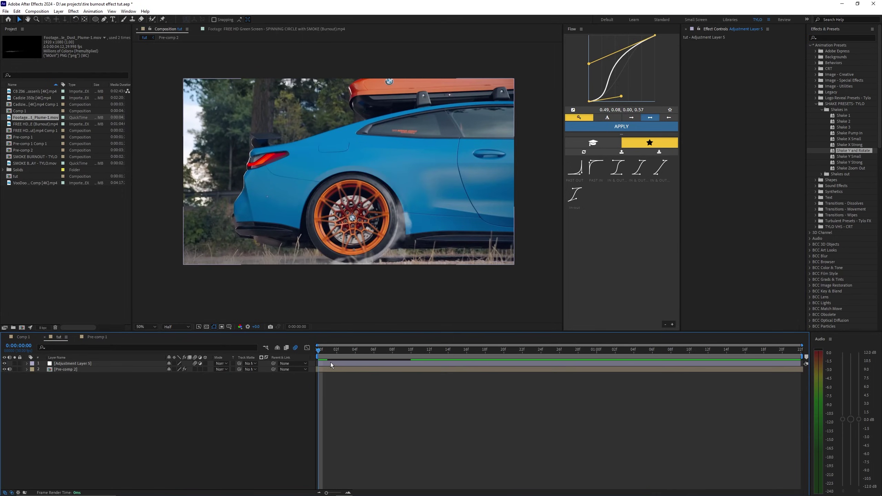
{"action": "left_click", "coordinate": [327, 363]}
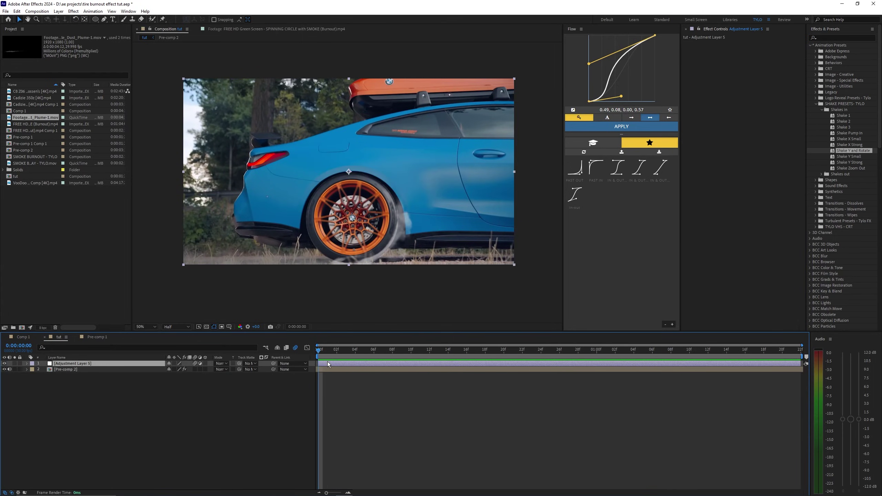
{"action": "left_click", "coordinate": [329, 380]}
{"action": "left_click", "coordinate": [327, 361]}
{"action": "left_click", "coordinate": [328, 370]}
{"action": "left_click", "coordinate": [327, 362]}
{"action": "left_click", "coordinate": [327, 376]}
{"action": "key", "text": "Page_Down"}
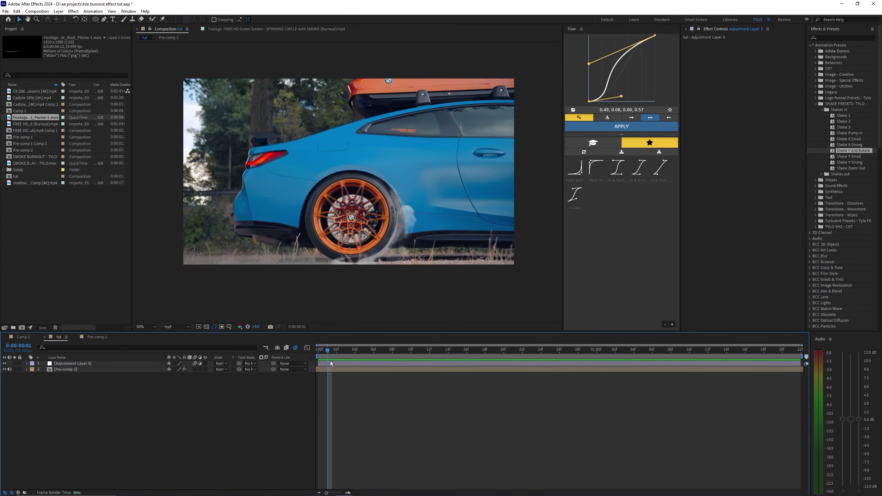
Step: Apply the Shake Y and Rotate preset to the adjustment layer at the composition's start, and preview it
{"action": "left_click", "coordinate": [325, 349]}
{"action": "left_click", "coordinate": [325, 363]}
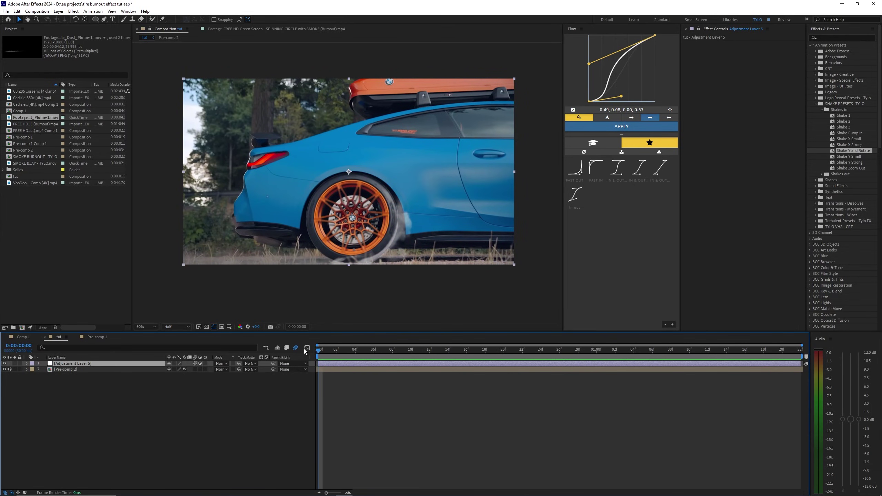
{"action": "left_click", "coordinate": [847, 152]}
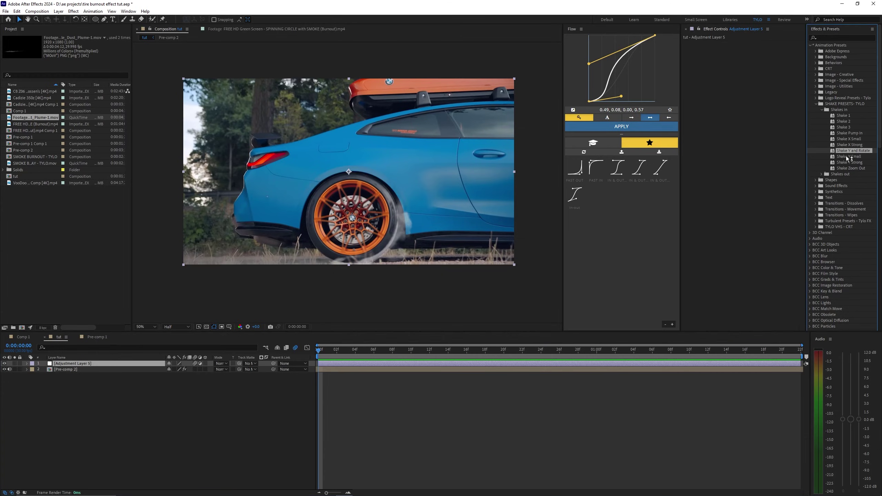
{"action": "left_click", "coordinate": [327, 364]}
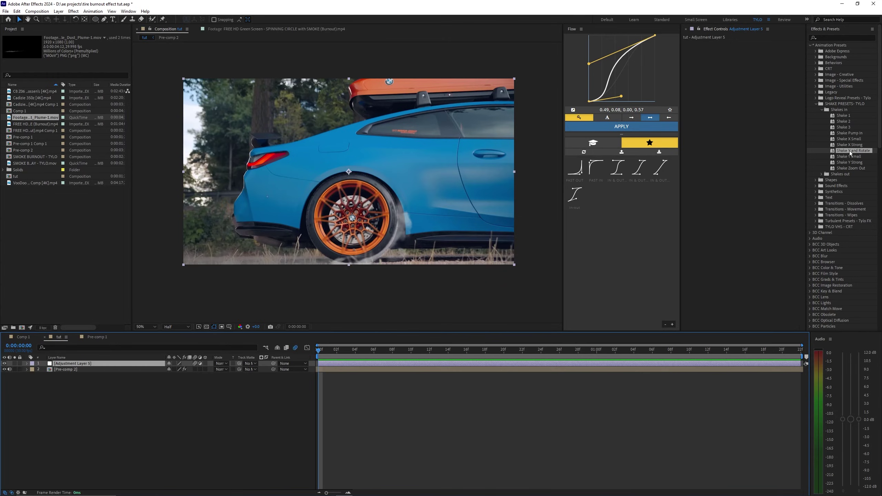
{"action": "left_click", "coordinate": [844, 121]}
{"action": "left_click", "coordinate": [853, 151]}
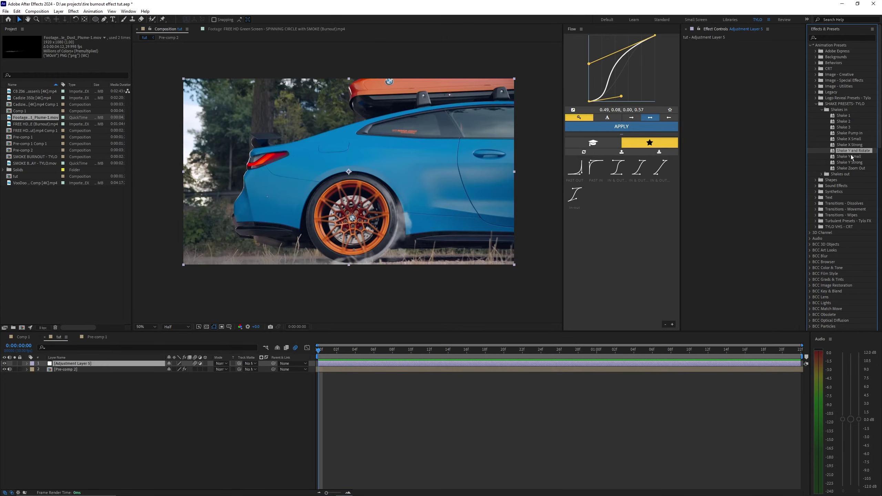
{"action": "left_click_drag", "start_coordinate": [848, 152], "coordinate": [725, 80]}
{"action": "key", "text": "space"}
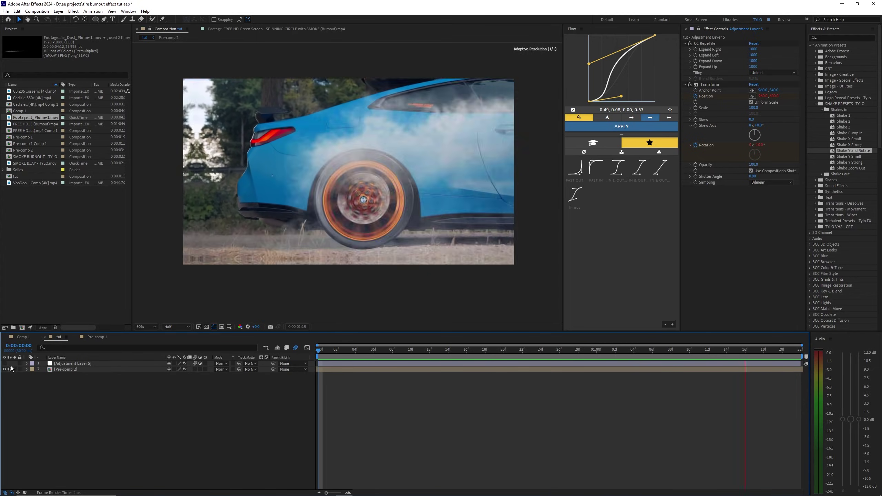
Step: Shift the adjustment layer in time so that its shake starts at about 0:00:00:14
{"action": "key", "text": "space"}
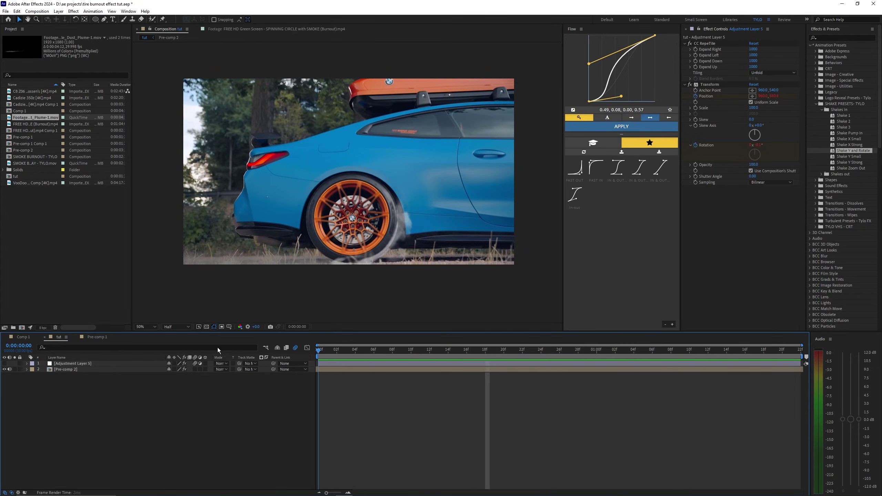
{"action": "left_click_drag", "start_coordinate": [333, 366], "coordinate": [419, 368]}
{"action": "left_click", "coordinate": [400, 391]}
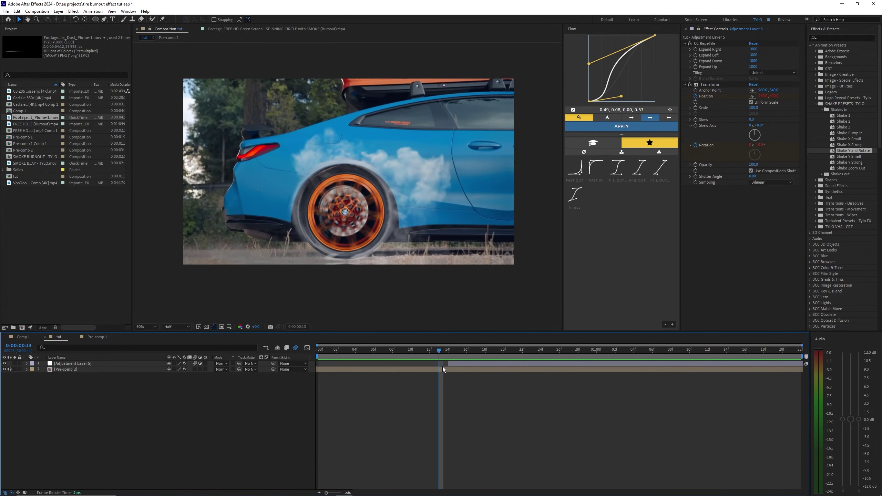
Step: Animate a zoom-in on the pre-composed layer with eased position and scale keyframes at 0:00:00:12 and 0:00:00:21
{"action": "left_click", "coordinate": [442, 368]}
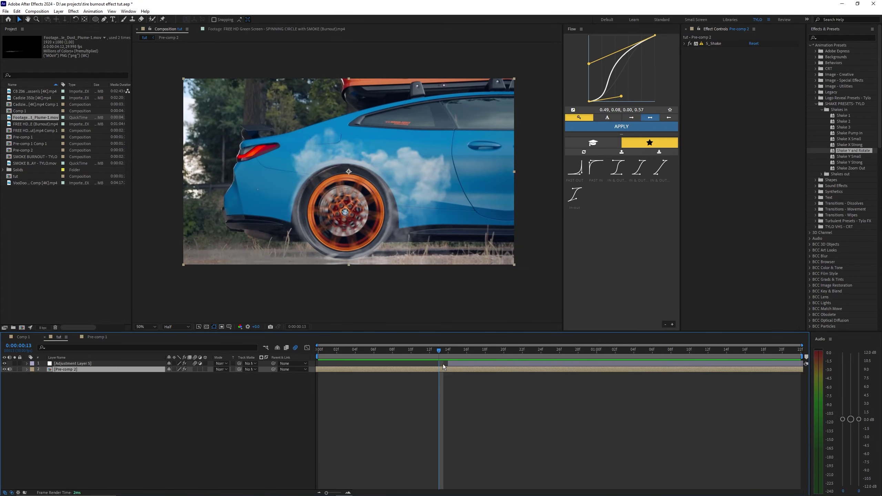
{"action": "key", "text": "s"}
{"action": "left_click", "coordinate": [44, 375]}
{"action": "left_click_drag", "start_coordinate": [171, 376], "coordinate": [117, 378]}
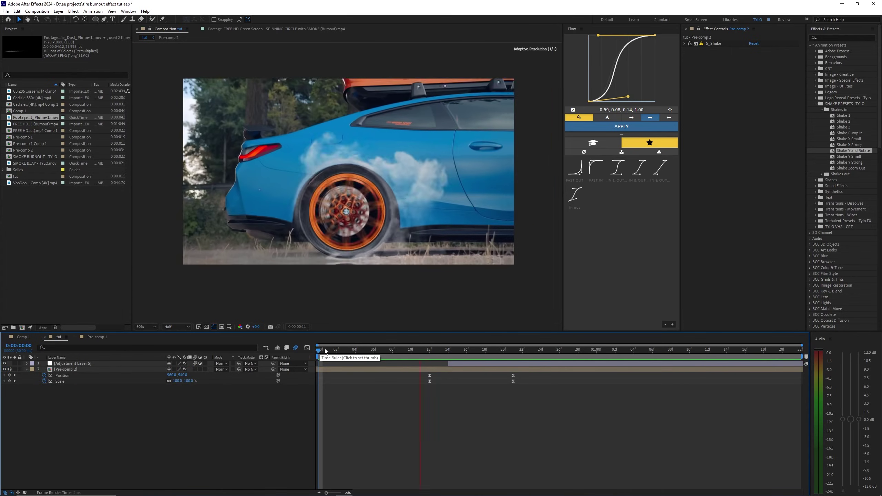
Step: Check the blurred shake frame at 0:00:00:15, and preview the combined zoom and shake from the composition's start
{"action": "left_click_drag", "start_coordinate": [420, 350], "coordinate": [457, 363]}
{"action": "left_click", "coordinate": [457, 363]}
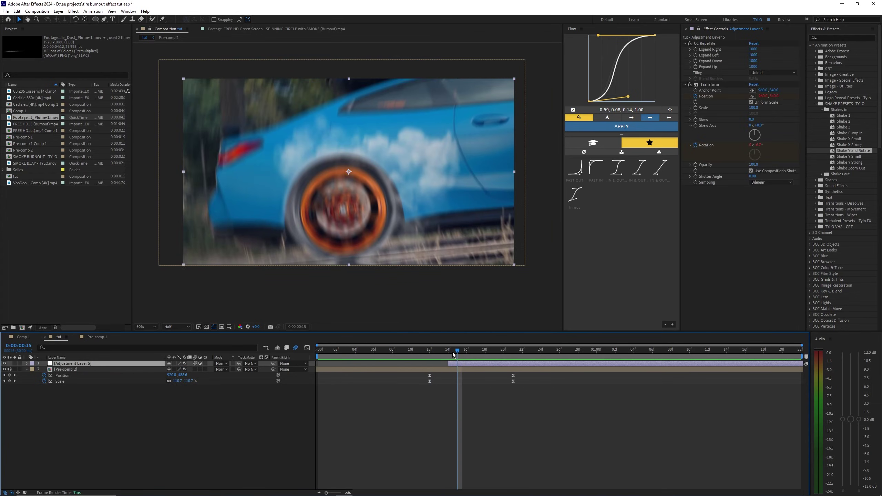
{"action": "key", "text": "space"}
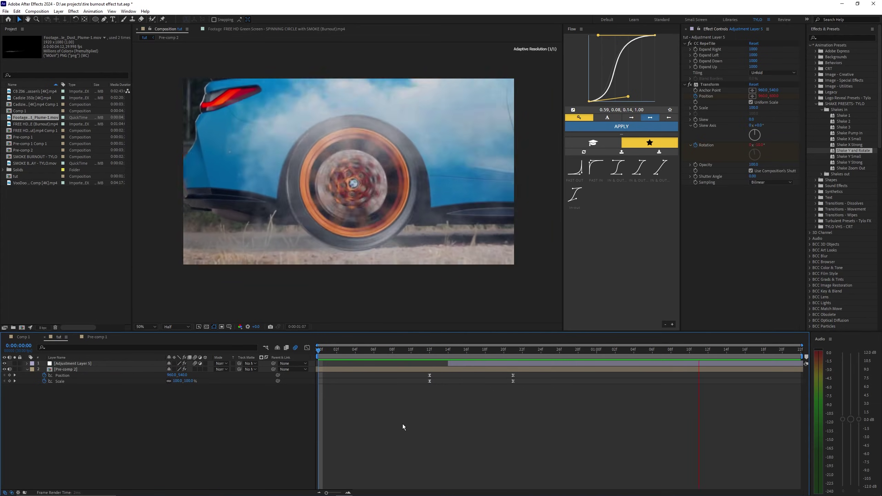
{"action": "key", "text": "space"}
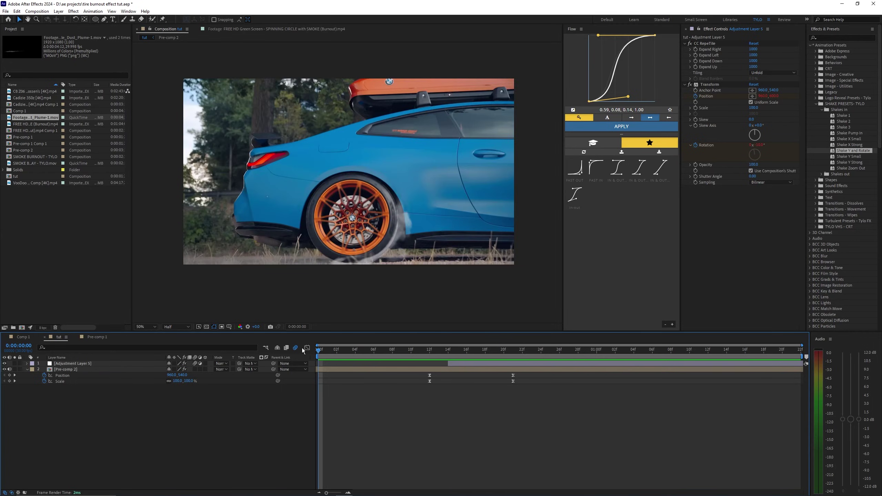
{"action": "left_click", "coordinate": [344, 369]}
{"action": "left_click", "coordinate": [344, 386]}
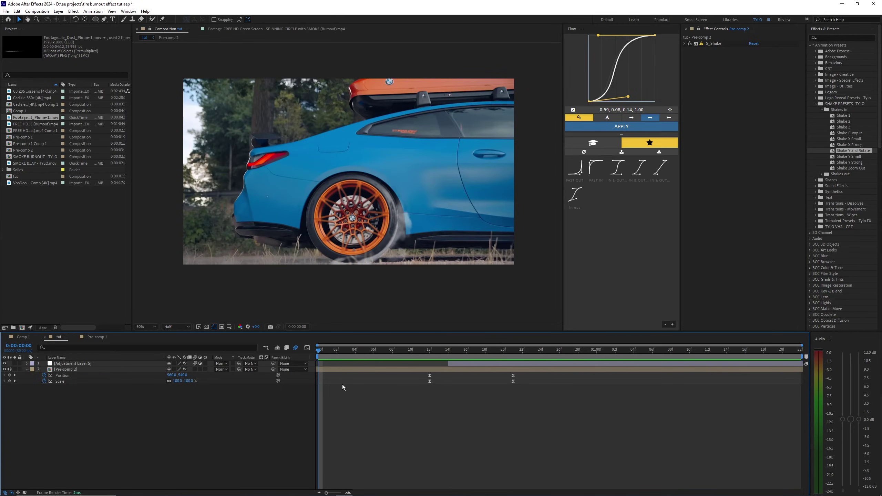